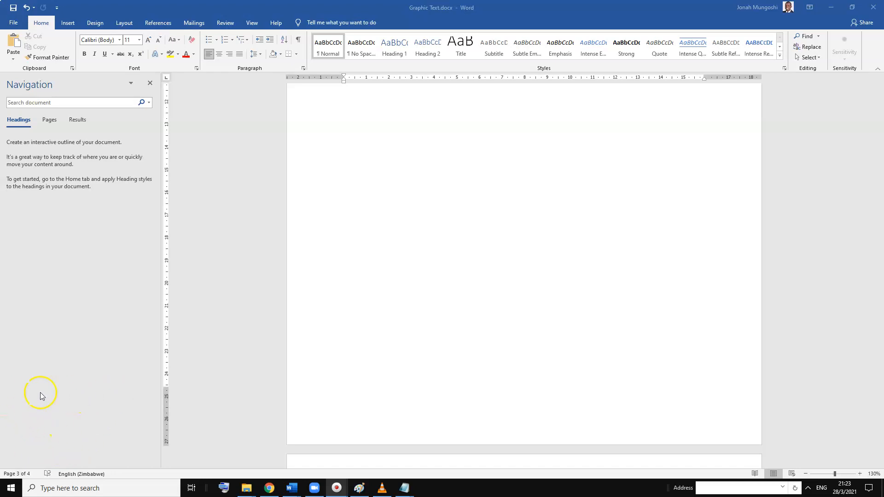
Paste the seven numbered course rules onto the blank page and set all of their text to Century Gothic
left_click(404, 140)
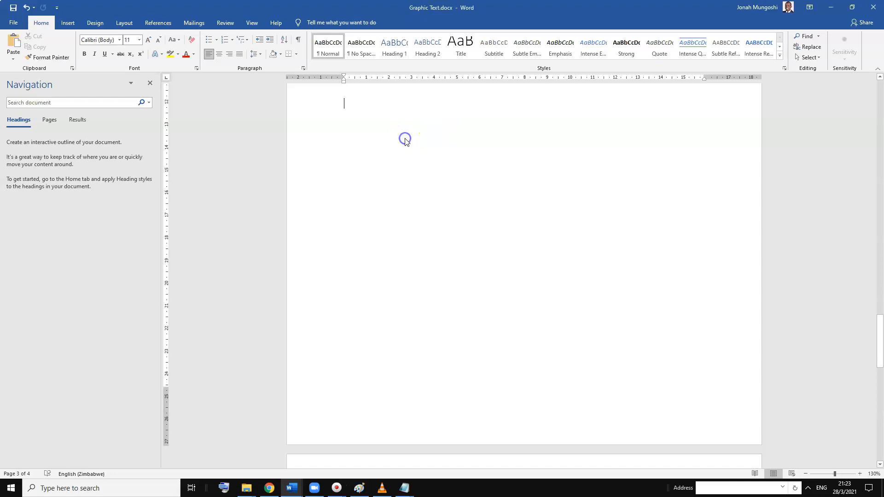
type("1. Participation You are required to participate by asking questions, sharing you views and responding in the manner requested by the facilitator – e.g. typing text messages or sending voice notes. 2. Respect Use respectful and appropriate language 3. Relevant content Post only relevant content. Do not post anything in this group that is not related to this course. 4. Prepare Complete ALL pre-lesson and pot-lesson activities as early as possible and always before the deadline you will have been given 5. Support Support your fellow participants as they also support you. In particular work closely with your accountability partner to ensure that you both derive maximum benefit from this course. 6. Attention Listen, read, watch the facilitator and follow instructions. 7. Implement Implement what you learn from this course as soon as possible.")
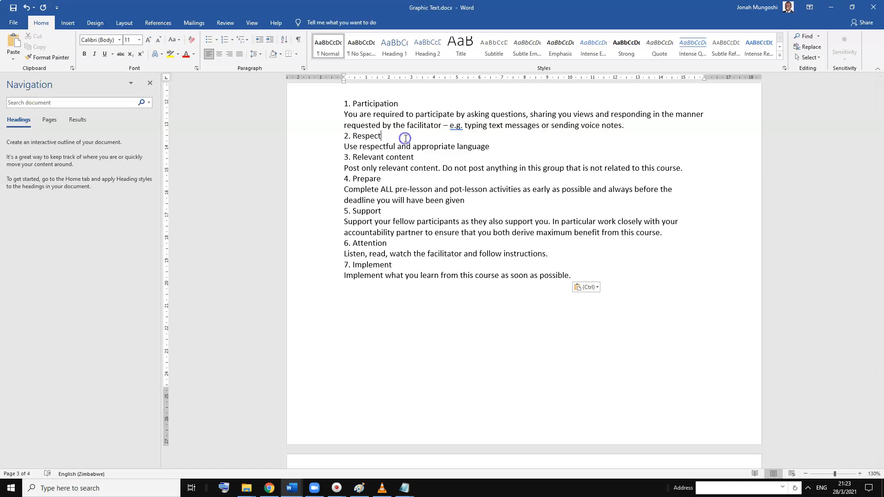
left_click_drag(405, 138, 332, 106)
left_click(592, 287)
left_click(589, 276)
left_click(589, 276)
left_click_drag(590, 275, 335, 103)
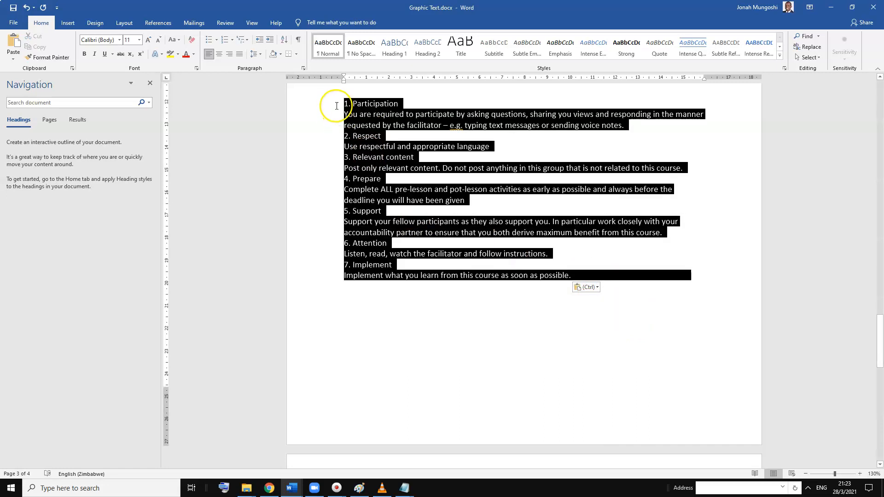
double_click(121, 40)
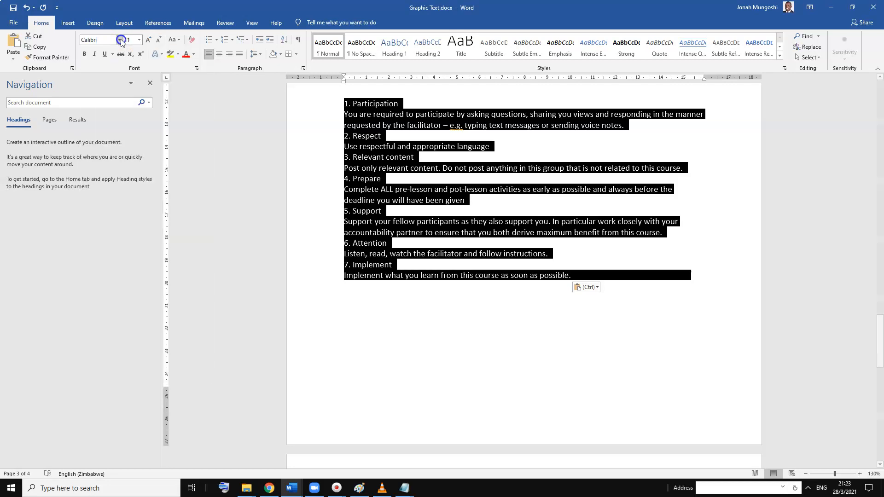
left_click(121, 40)
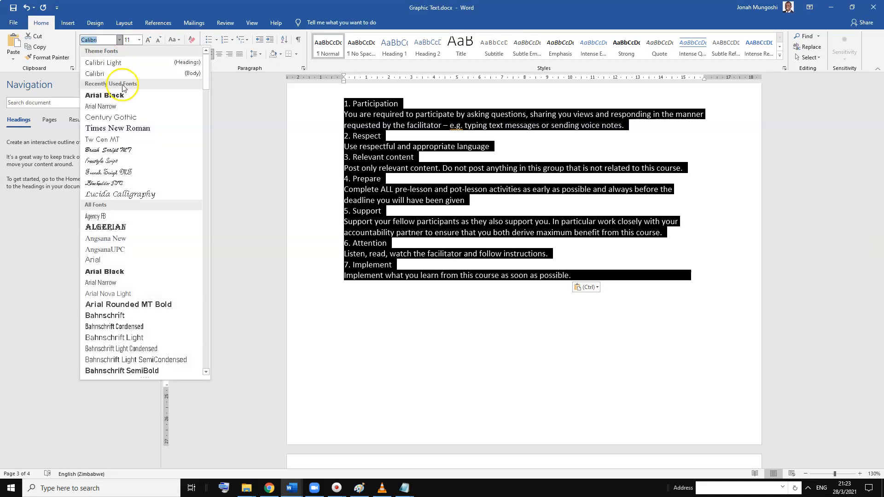
left_click(118, 116)
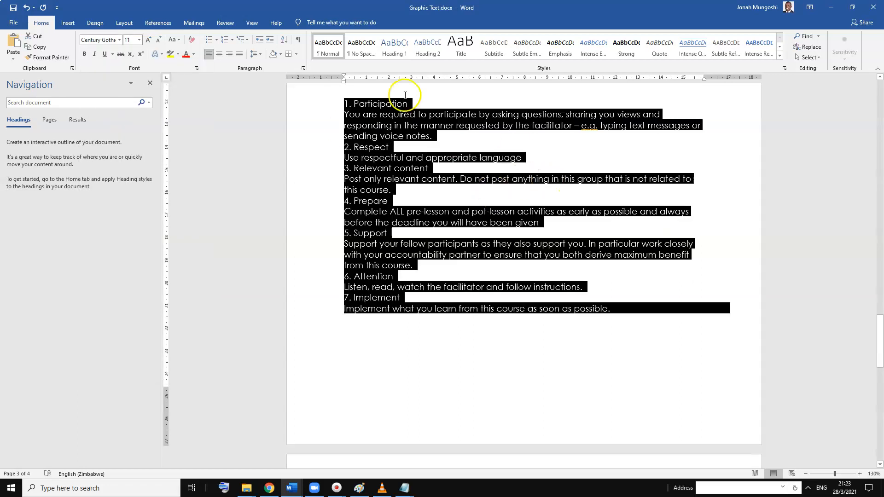
Make the word "Participation" in the first rule's heading bold and red
left_click(379, 106)
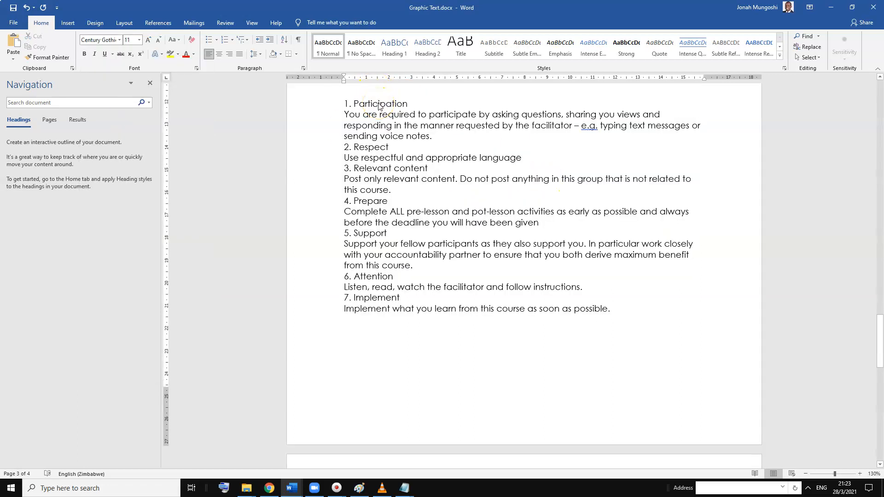
key("ctrl+b")
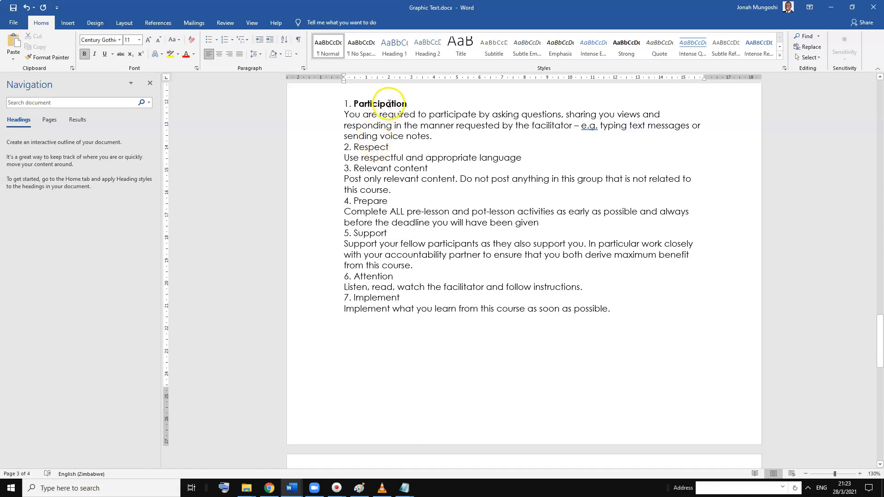
left_click(186, 55)
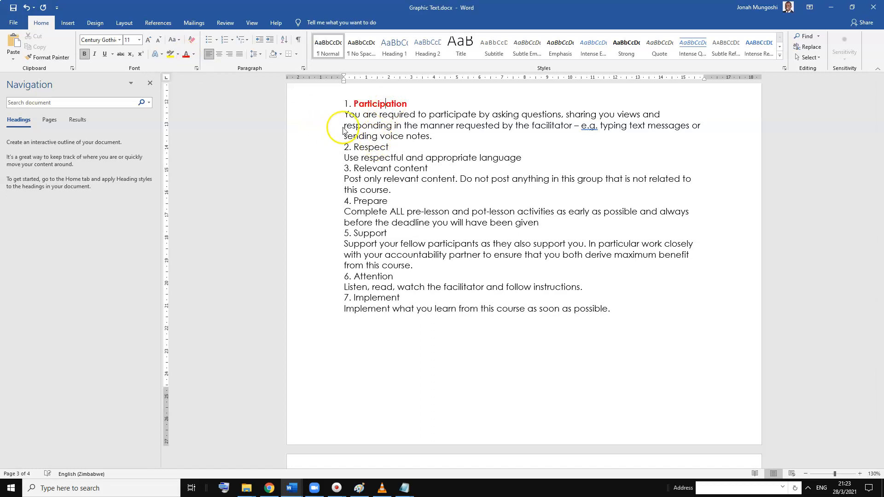
Color the entire text of the seven rules with the standard dark blue
left_click(372, 150)
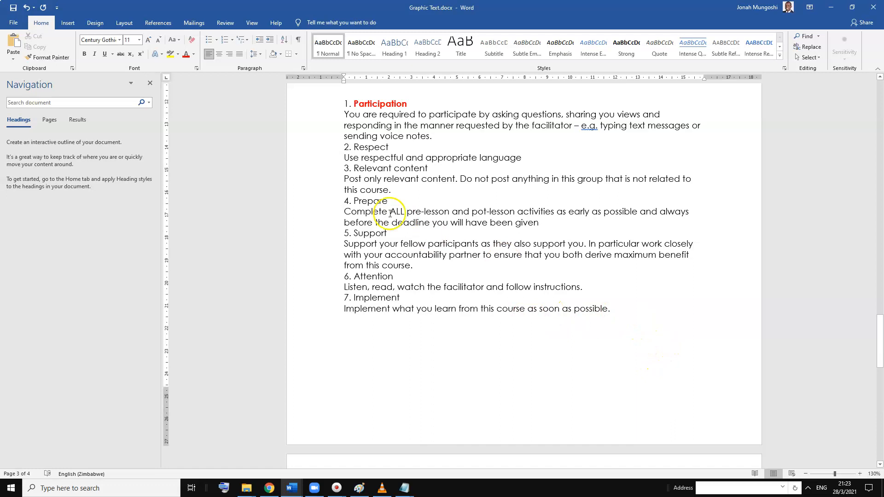
left_click_drag(612, 308, 297, 99)
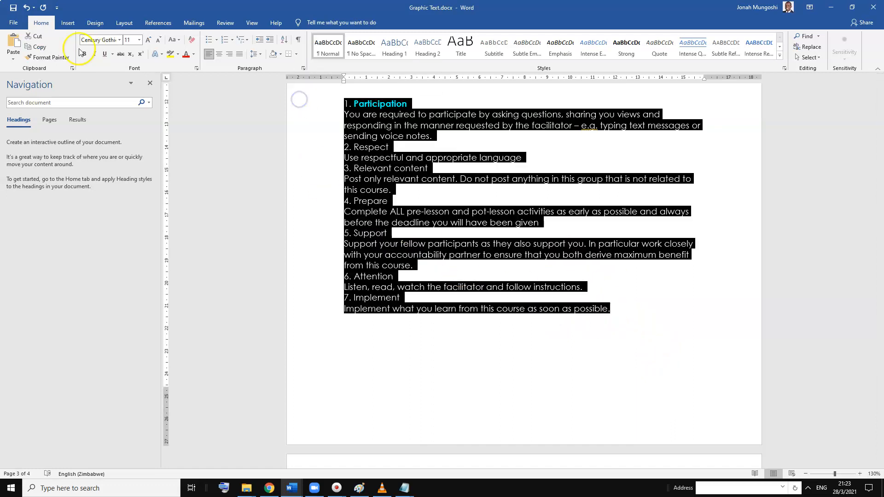
left_click(194, 55)
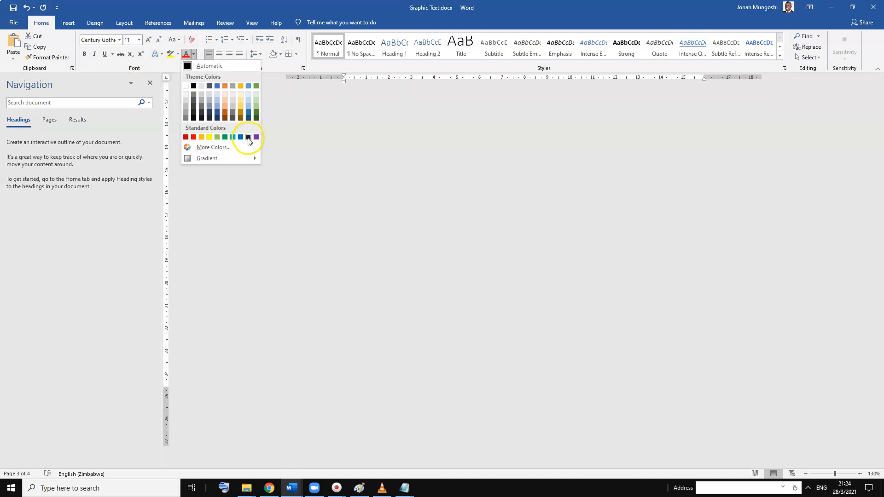
left_click(247, 137)
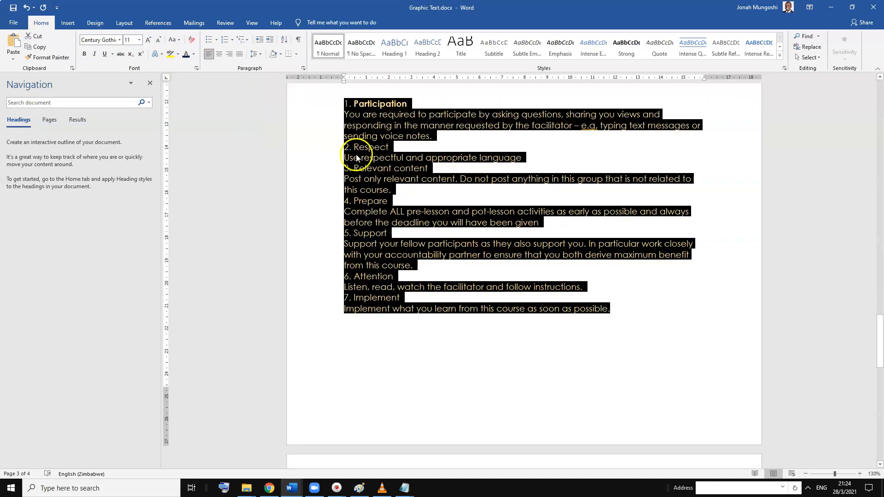
Color the heading word "Participation" standard red and make "Respect" bold in the same red
left_click(388, 104)
left_click(381, 102)
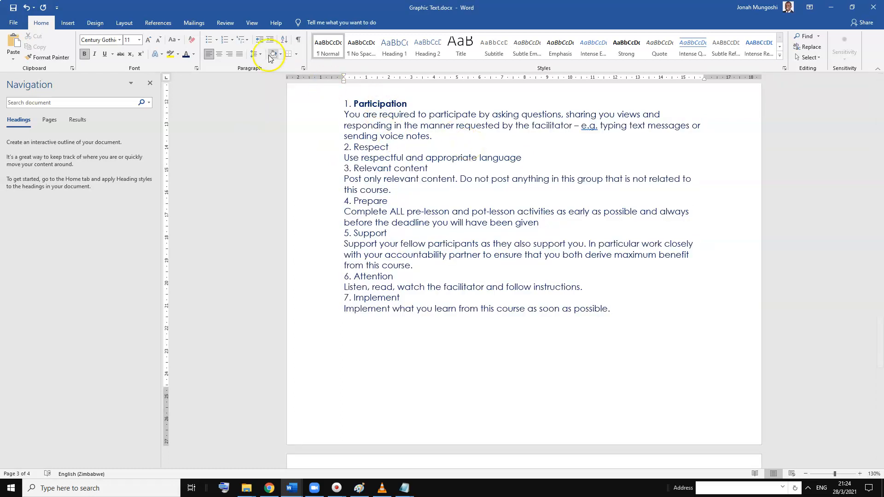
left_click(194, 57)
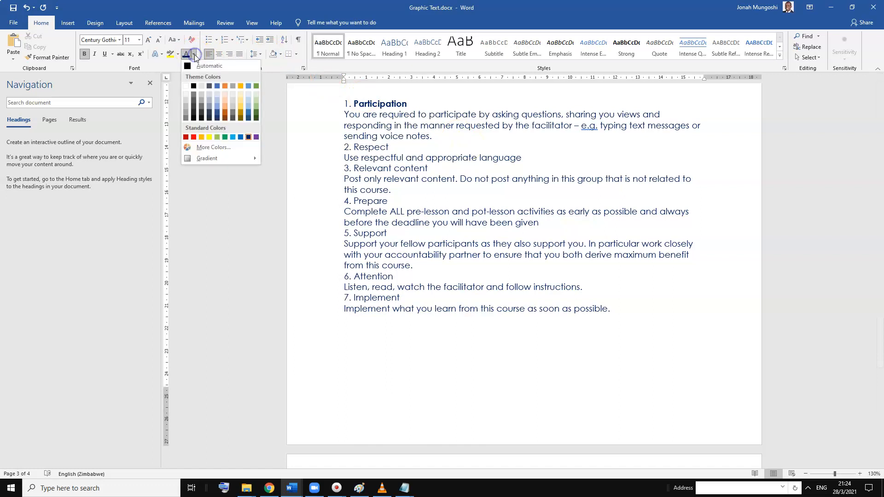
left_click(193, 138)
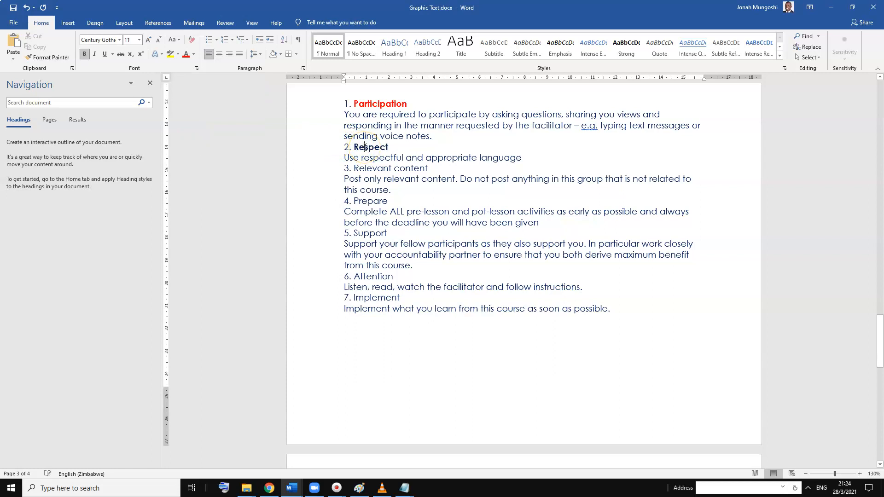
left_click(186, 54)
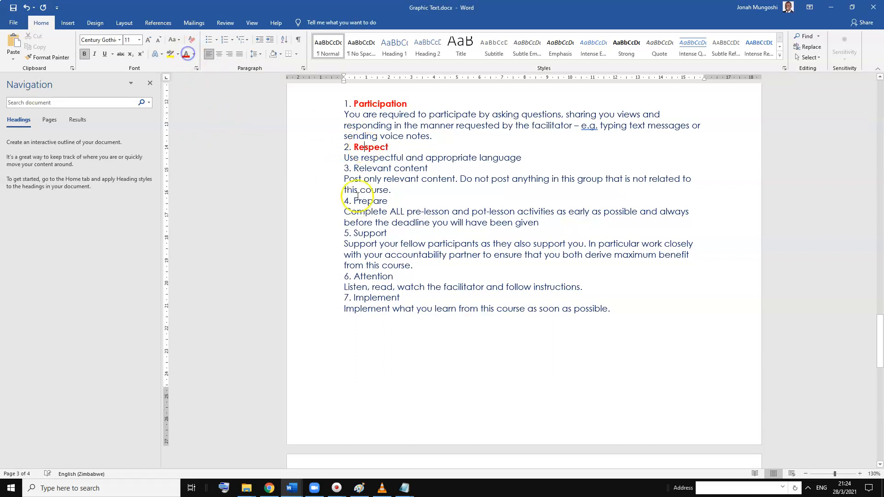
Make the heading words "Relevant content" and "Prepare" bold and red
left_click(373, 202)
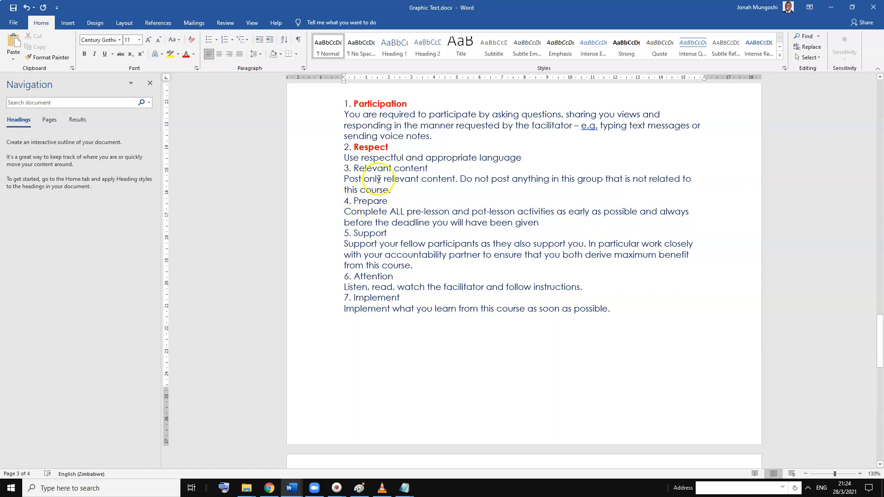
left_click_drag(428, 168, 372, 169)
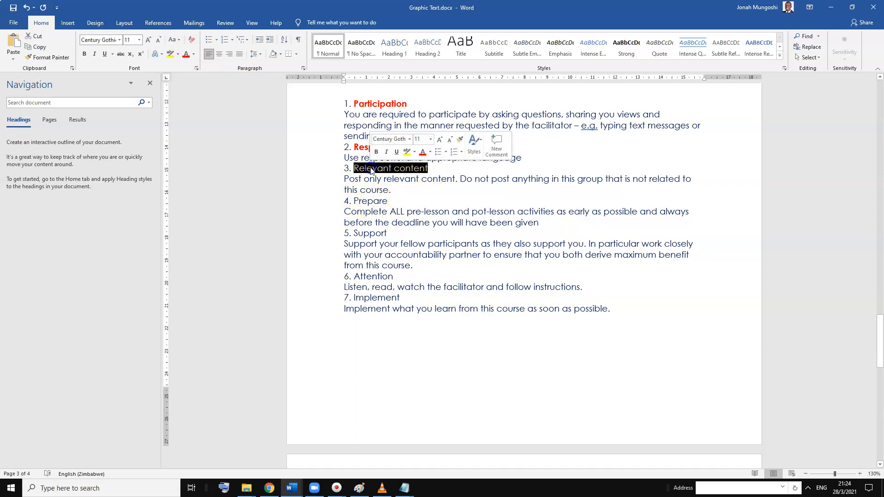
left_click(187, 54)
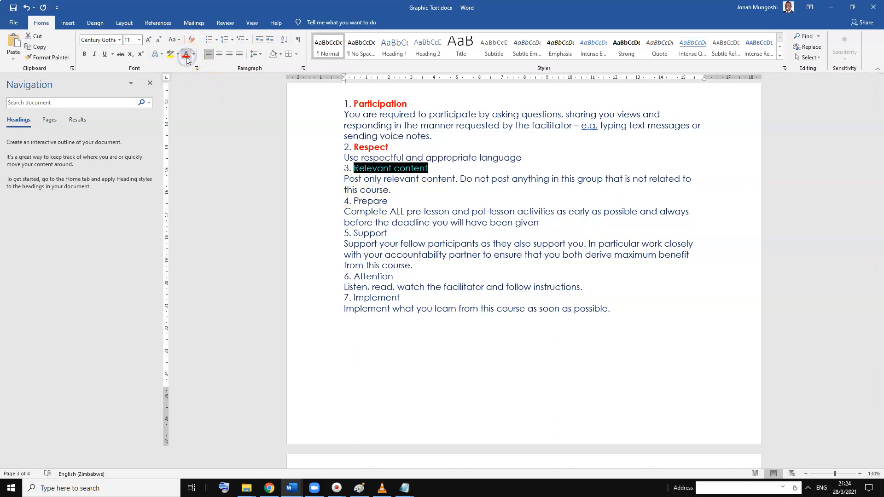
key("ctrl+b")
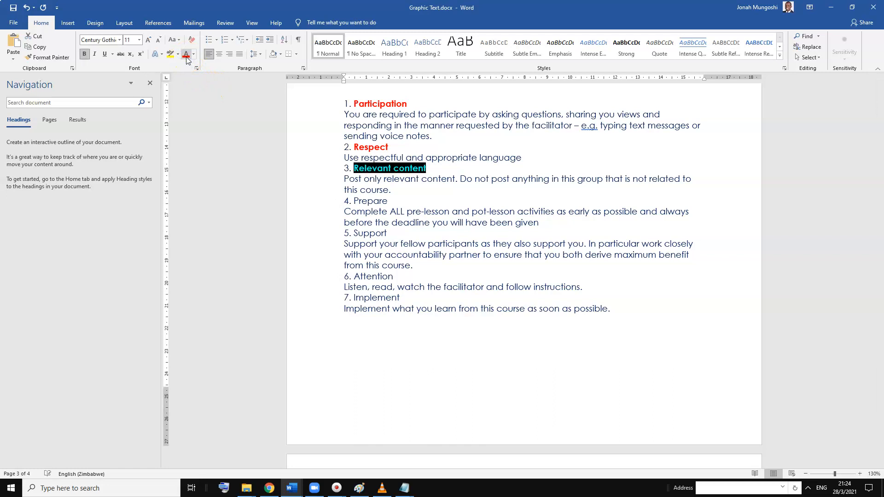
left_click(378, 202)
key("ctrl+b")
left_click(185, 56)
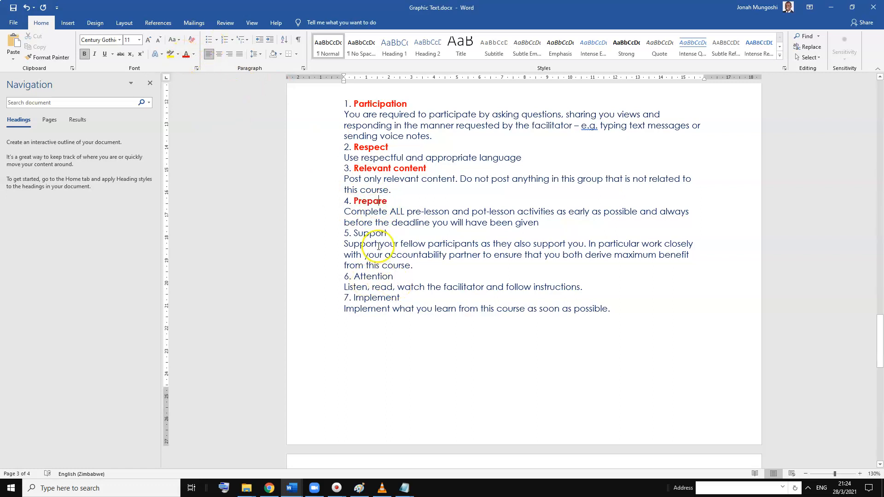
Make the heading words "Support", "Attention" and "Implement" bold and red
double_click(378, 230)
left_click(186, 54)
key("ctrl+b")
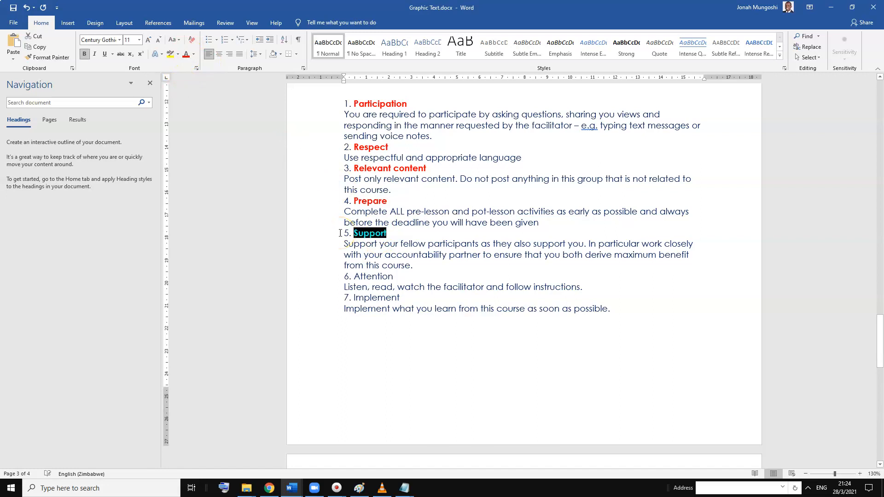
left_click(384, 285)
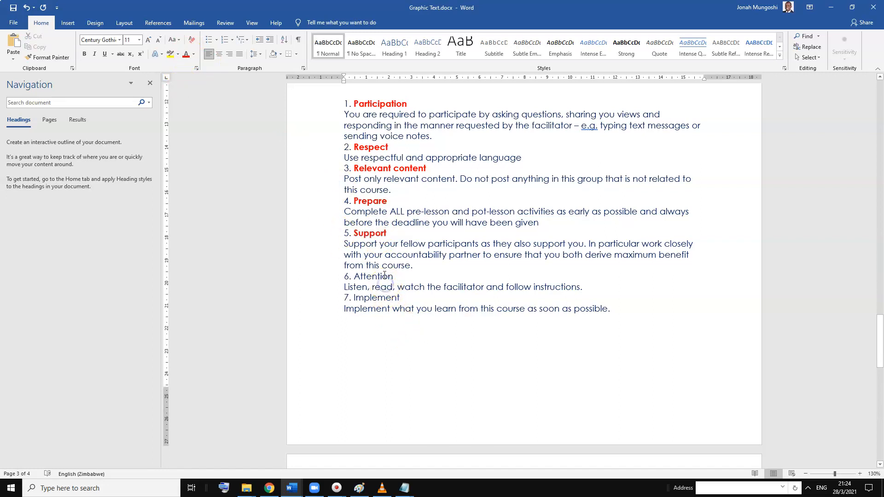
key("ctrl+b")
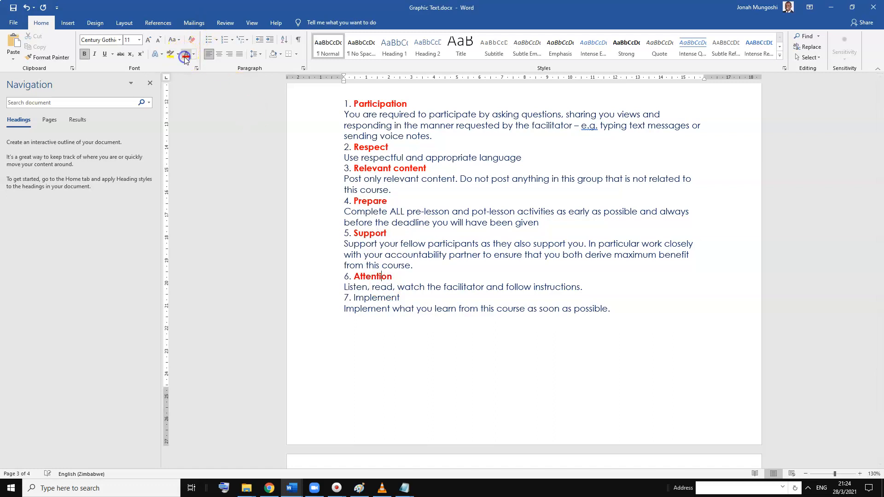
left_click(385, 298)
key("ctrl+b")
left_click(186, 55)
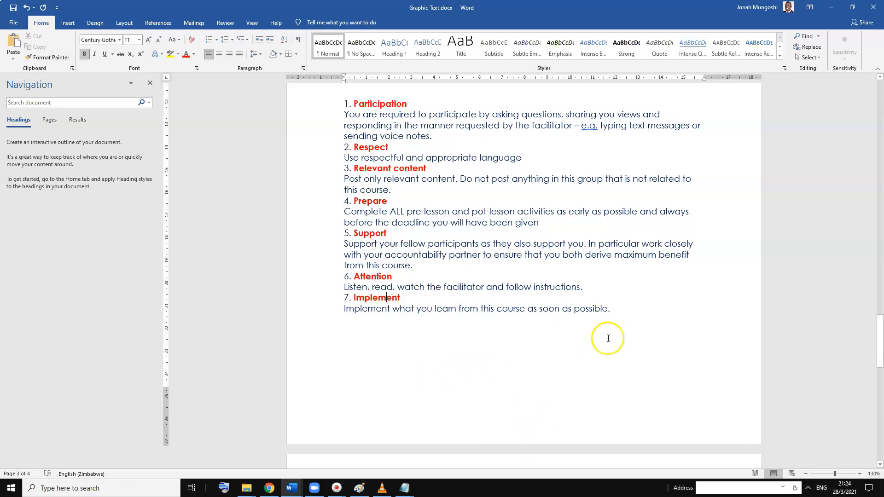
Turn all the text of the seven rules into a one-column table with one paragraph per row
left_click(621, 308)
left_click_drag(450, 273, 319, 112)
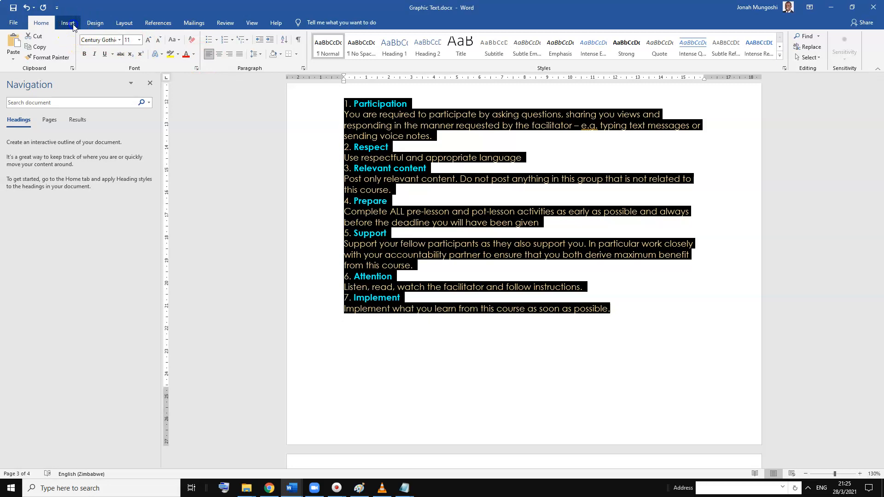
left_click(71, 24)
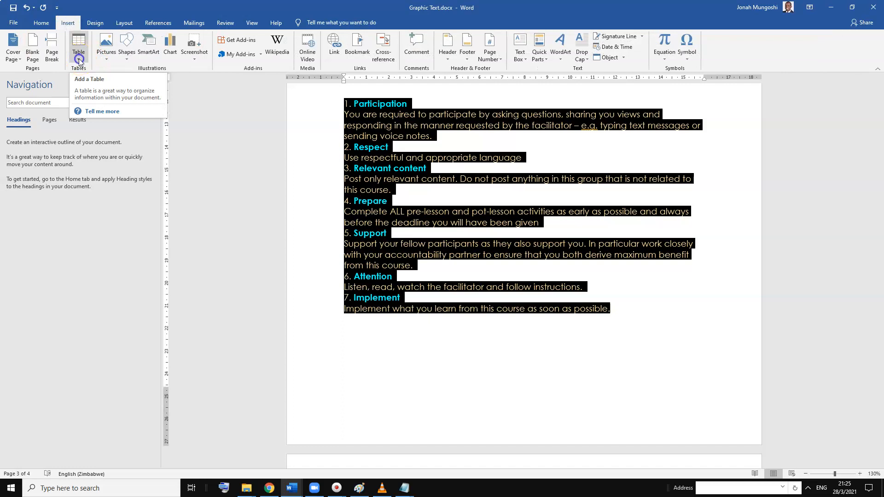
left_click(79, 59)
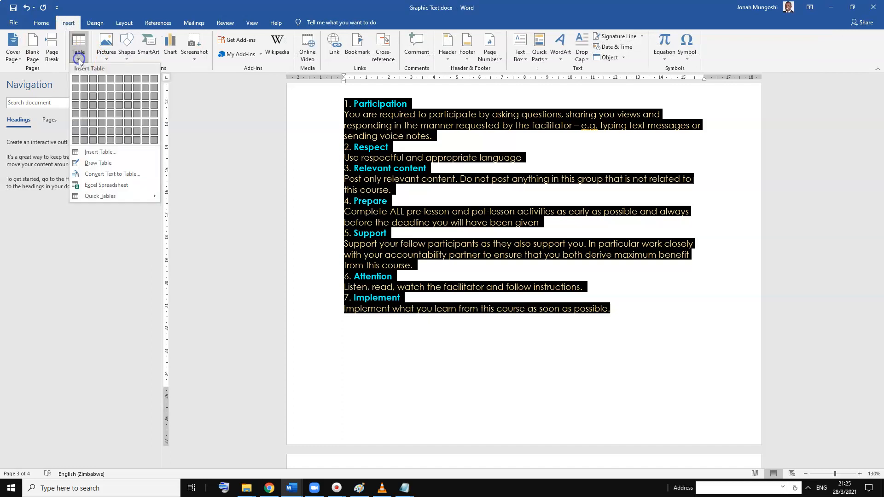
left_click(97, 152)
left_click(395, 346)
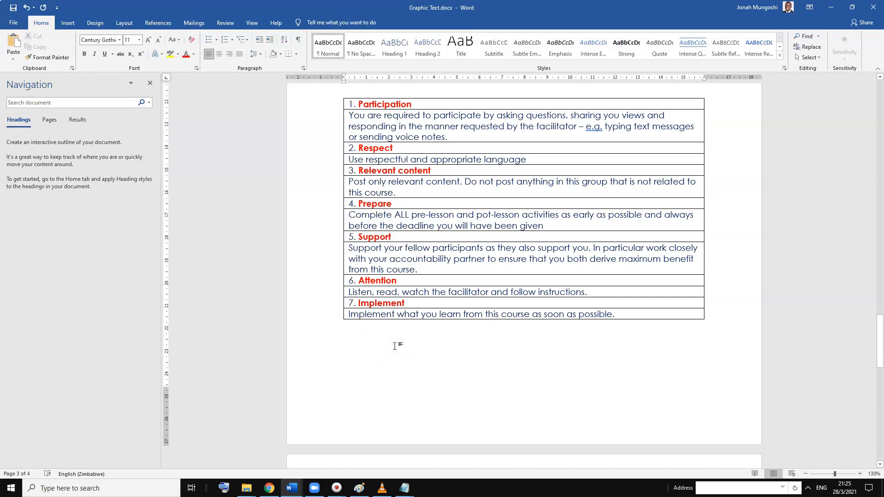
Merge all rows of the table into a single cell and narrow the table to about 13 cm
left_click(628, 315)
left_click_drag(628, 315, 457, 101)
left_click(303, 22)
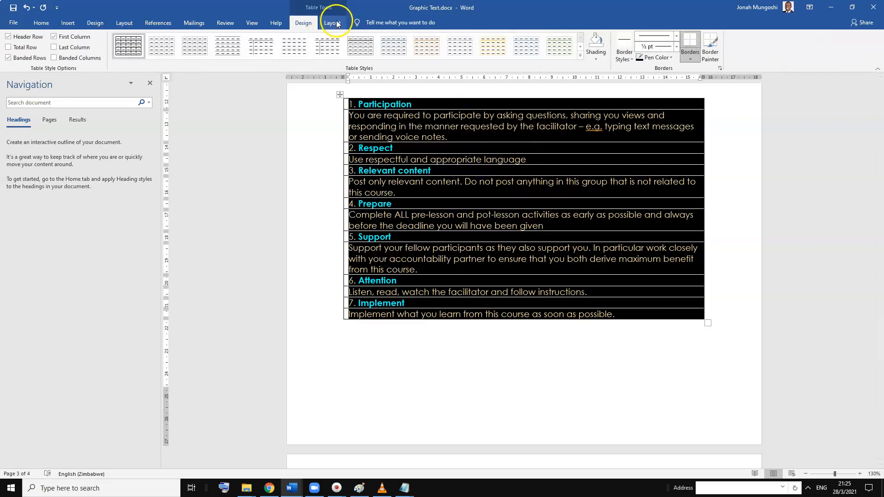
left_click(335, 23)
left_click(249, 56)
left_click(546, 357)
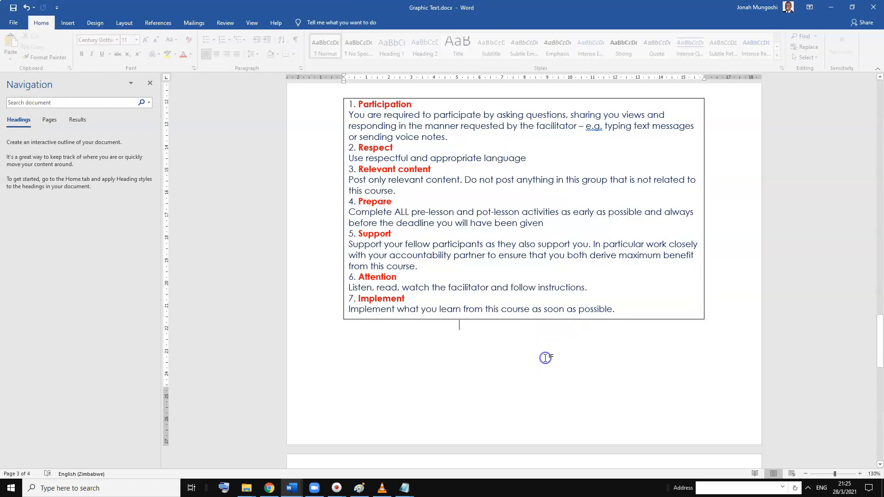
left_click_drag(703, 207, 646, 208)
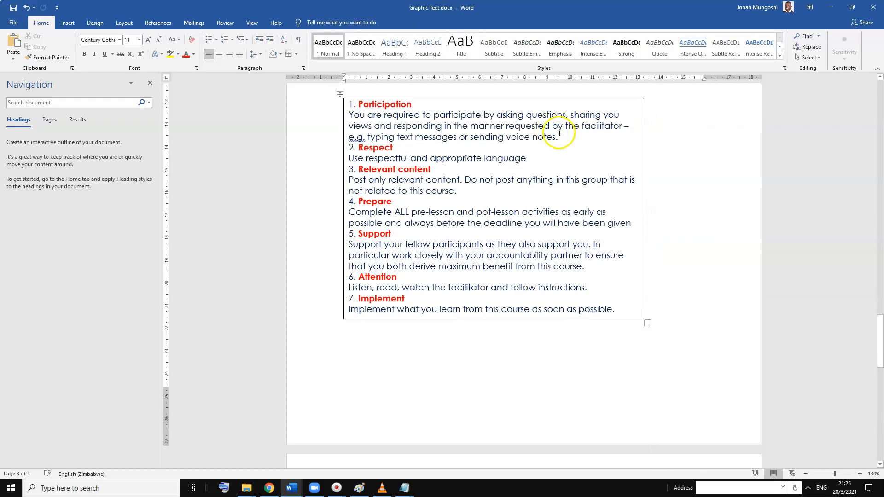
Indent the descriptions under the Participation and Respect headings by one level
left_click_drag(558, 137, 348, 114)
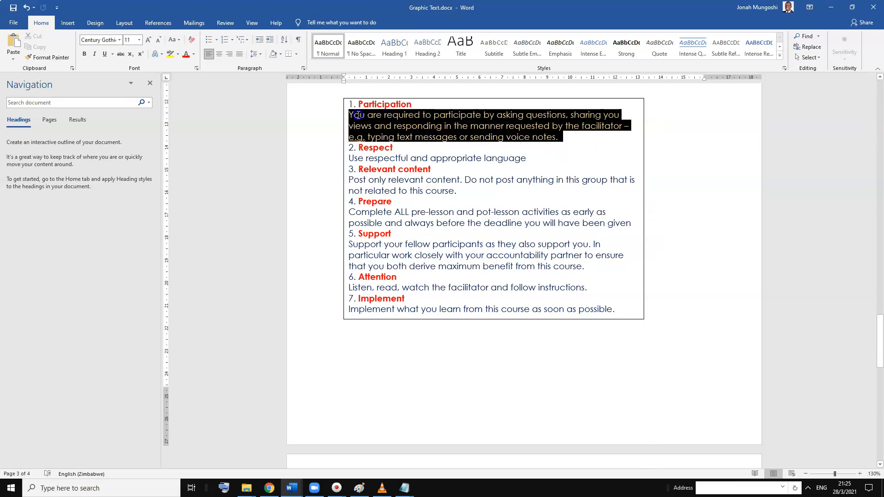
left_click(260, 42)
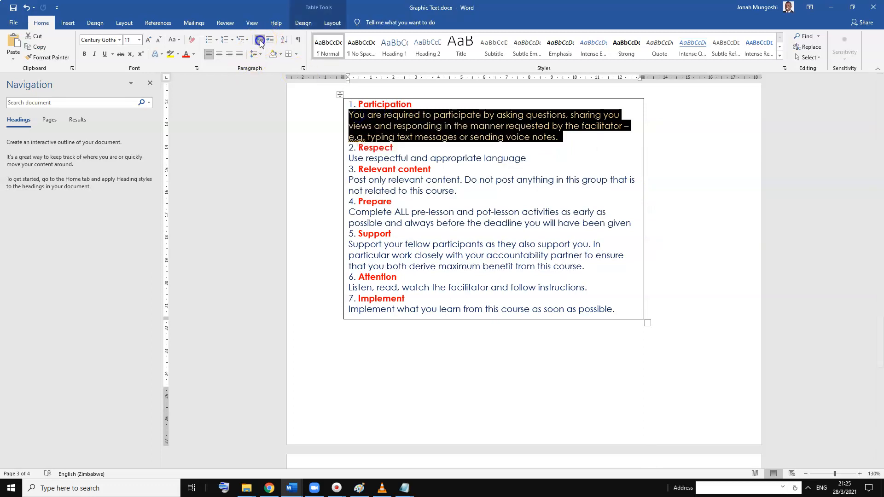
left_click(271, 41)
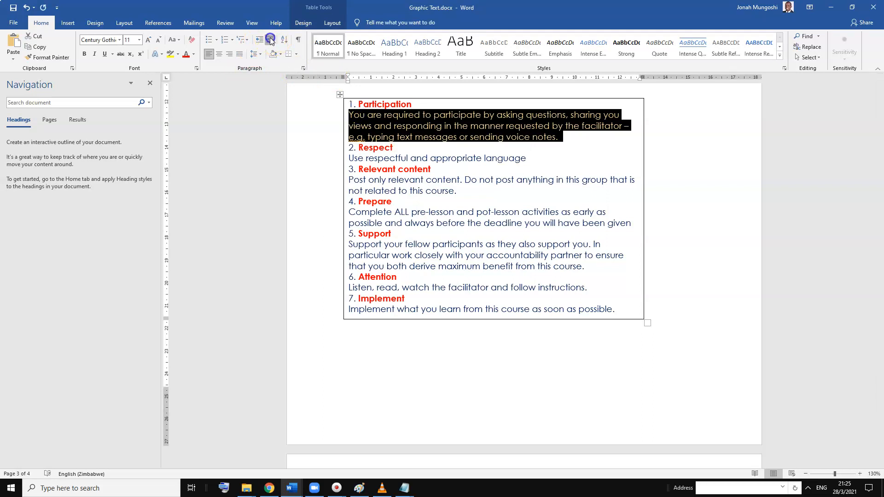
left_click(259, 41)
left_click(271, 40)
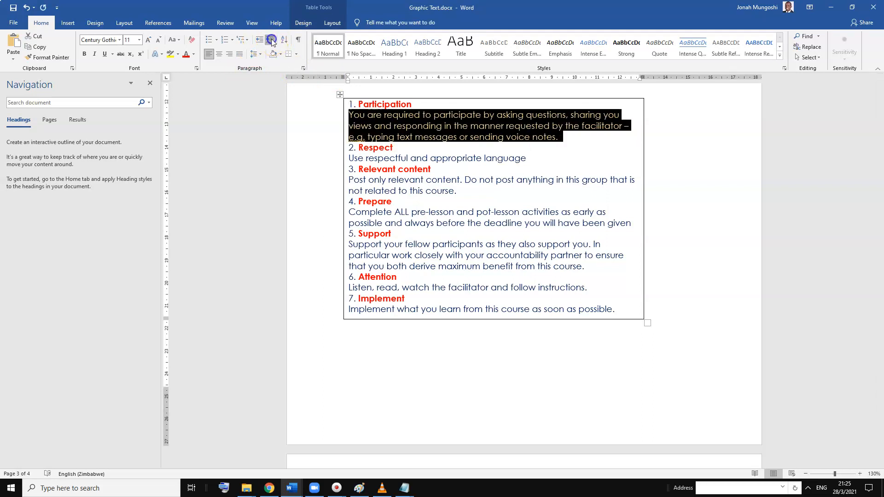
left_click(430, 156)
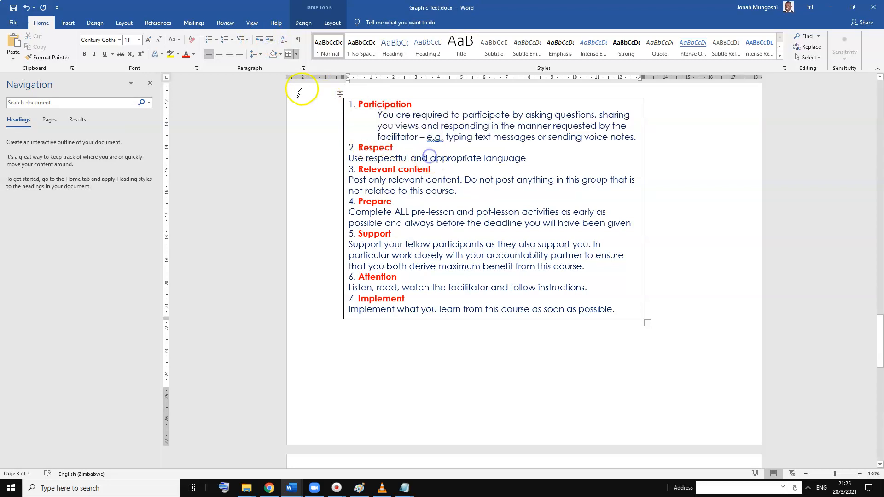
left_click(269, 39)
Indent the descriptions under the Relevant content and Prepare headings by one level
left_click(451, 193)
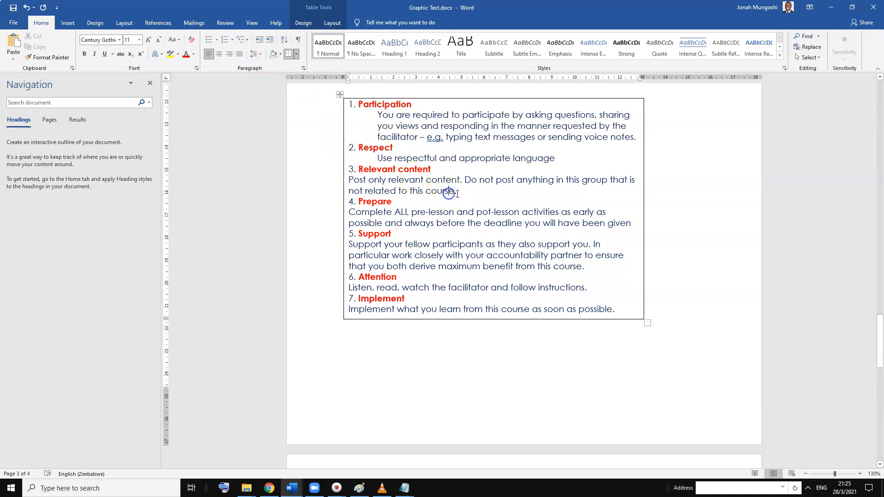
triple_click(448, 192)
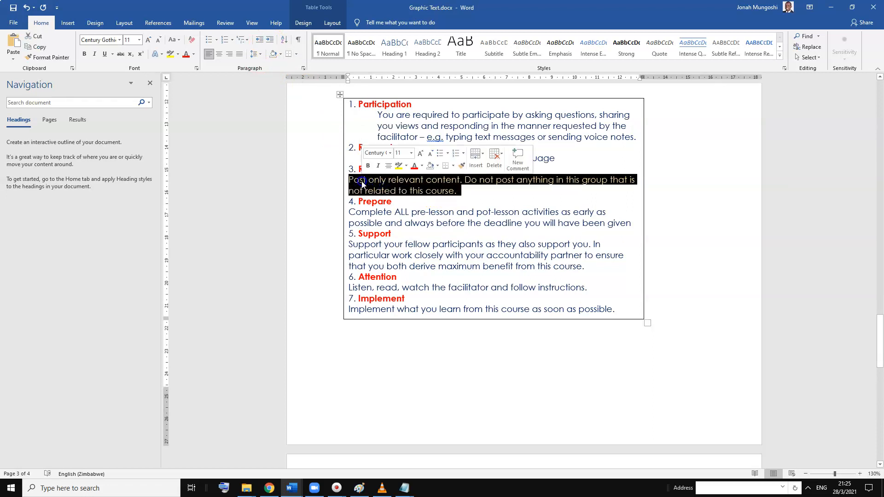
left_click(270, 39)
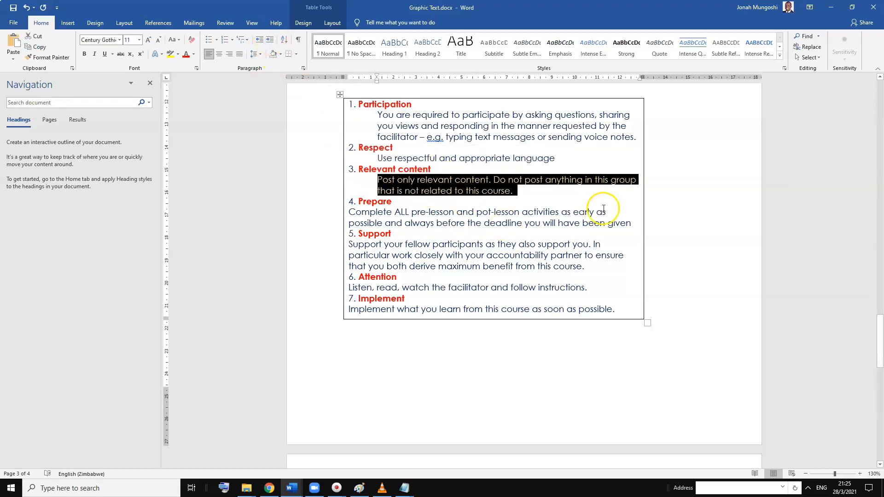
left_click_drag(629, 225, 320, 209)
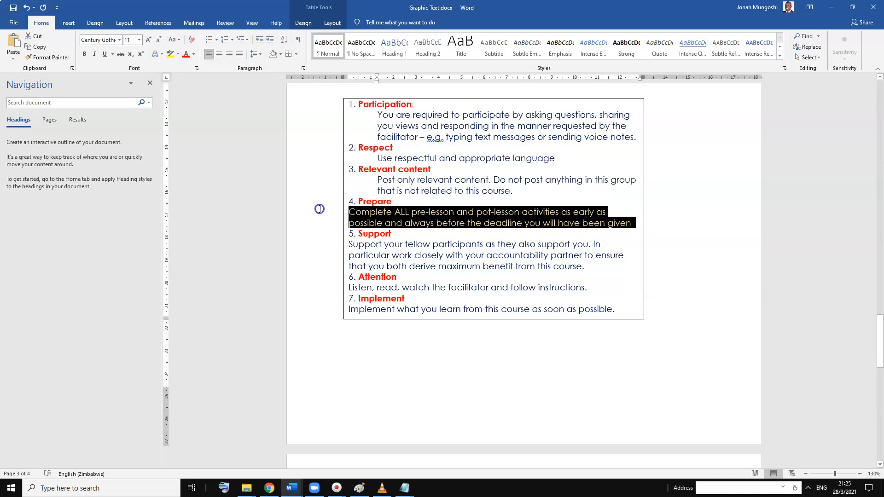
left_click(270, 40)
Indent the descriptions under the Support, Attention and Implement headings by one level
left_click(618, 255)
left_click_drag(586, 276, 339, 256)
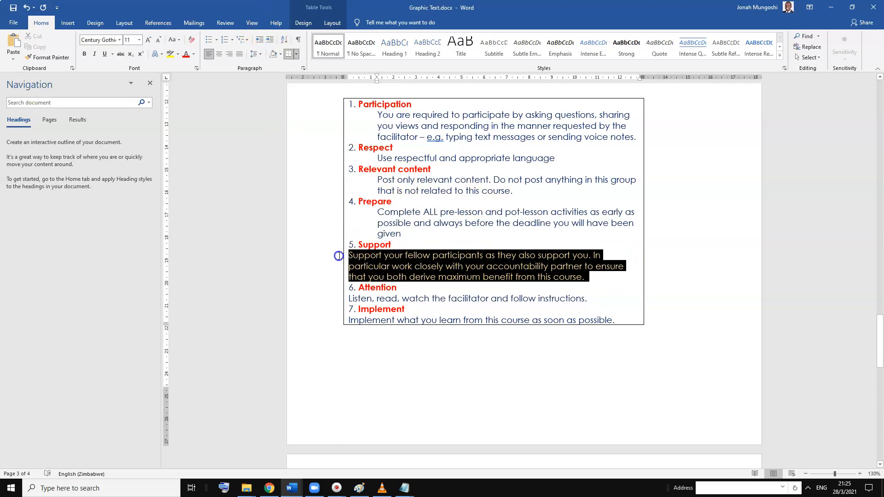
left_click(268, 41)
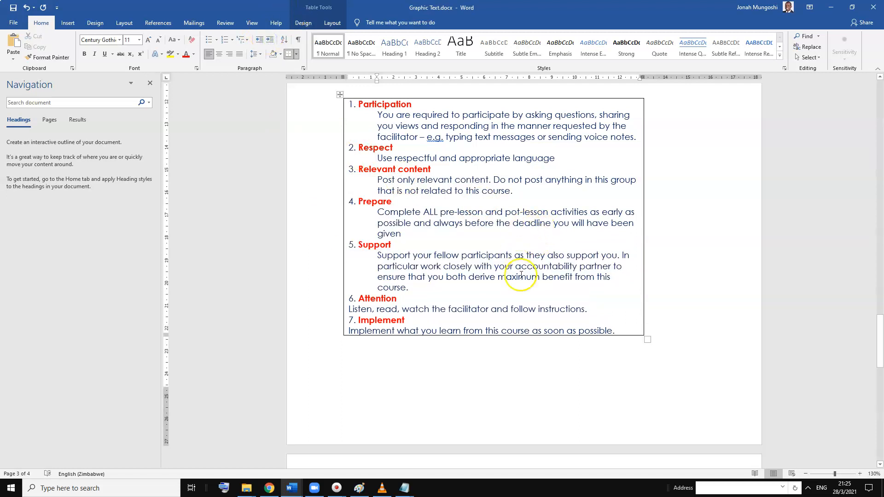
left_click(514, 309)
left_click(268, 41)
left_click(404, 186)
left_click(456, 331)
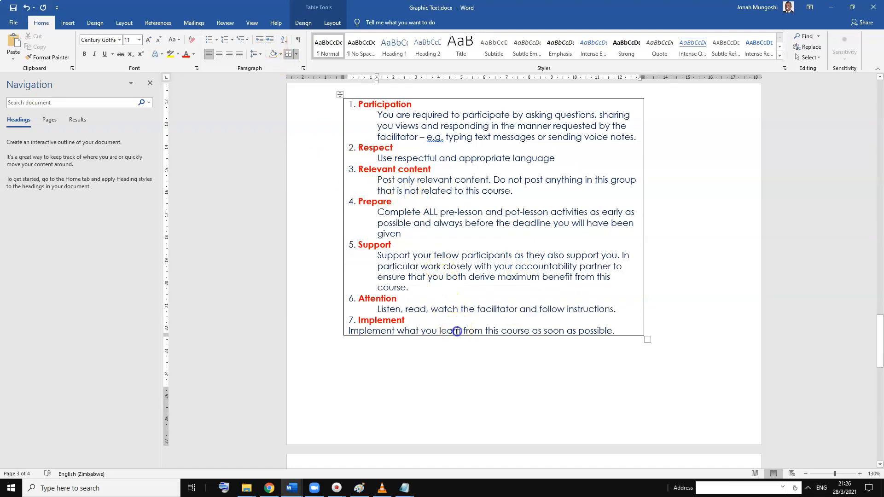
left_click(269, 39)
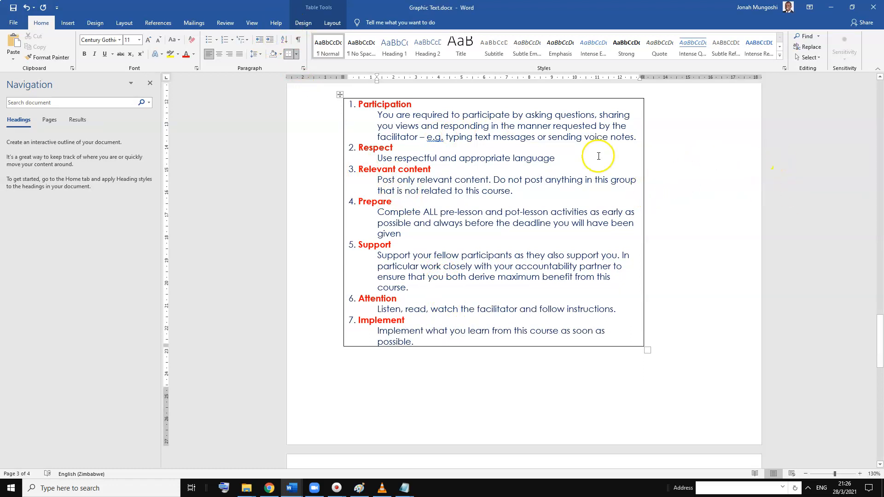
Insert an empty row above the rules in the table and reduce its height to 0.7 cm
left_click(568, 116)
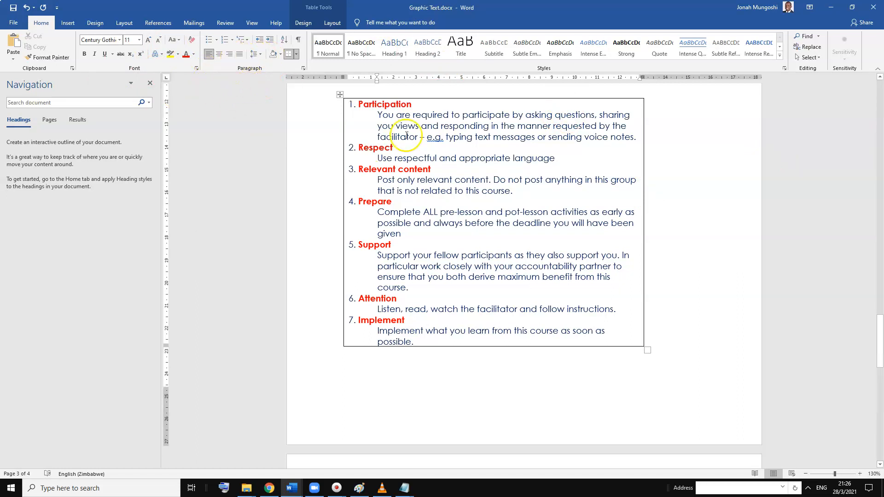
left_click(420, 122)
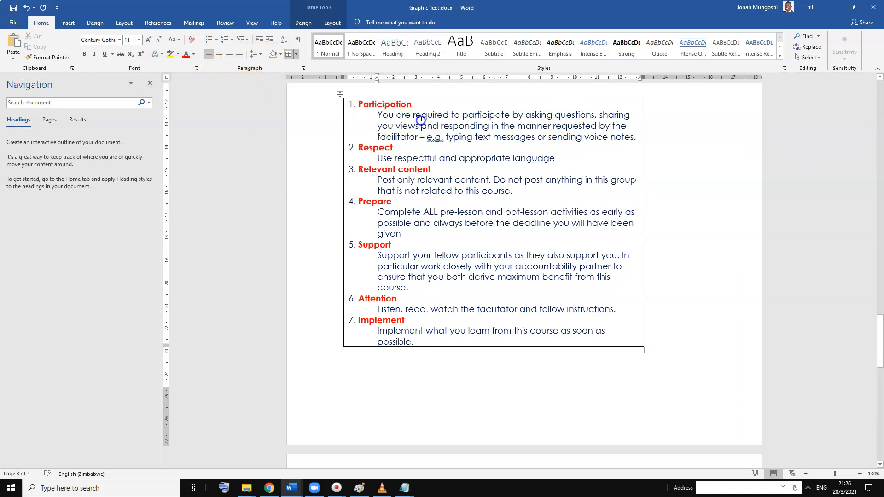
left_click(333, 23)
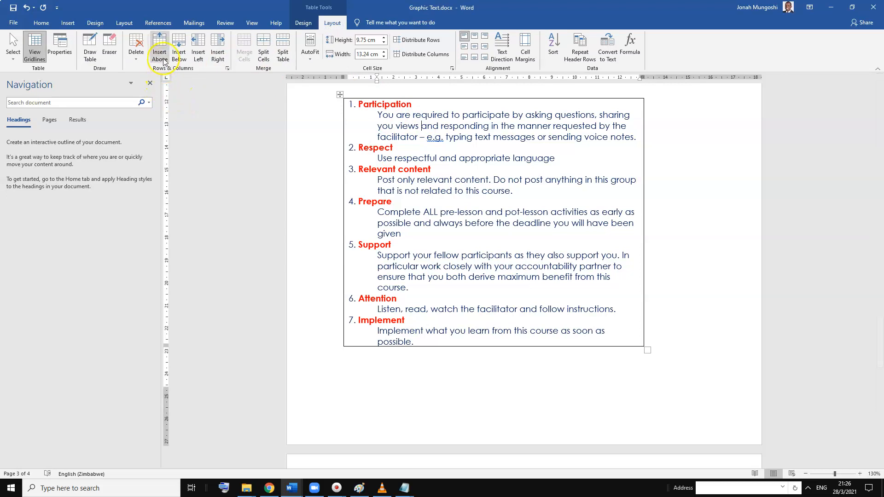
left_click(160, 46)
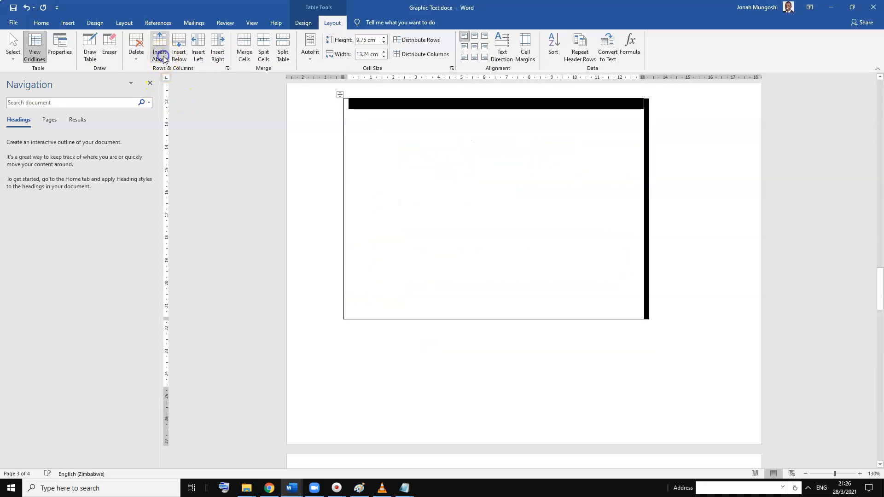
left_click(562, 219)
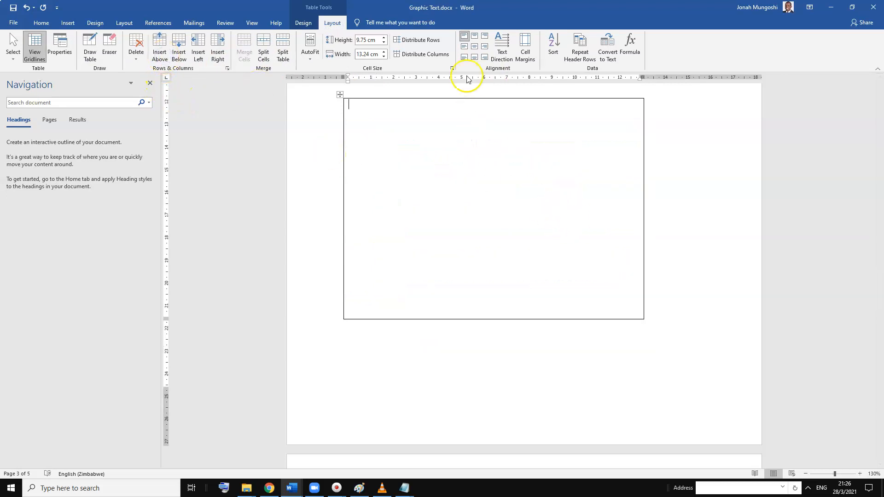
left_click_drag(386, 42, 385, 41)
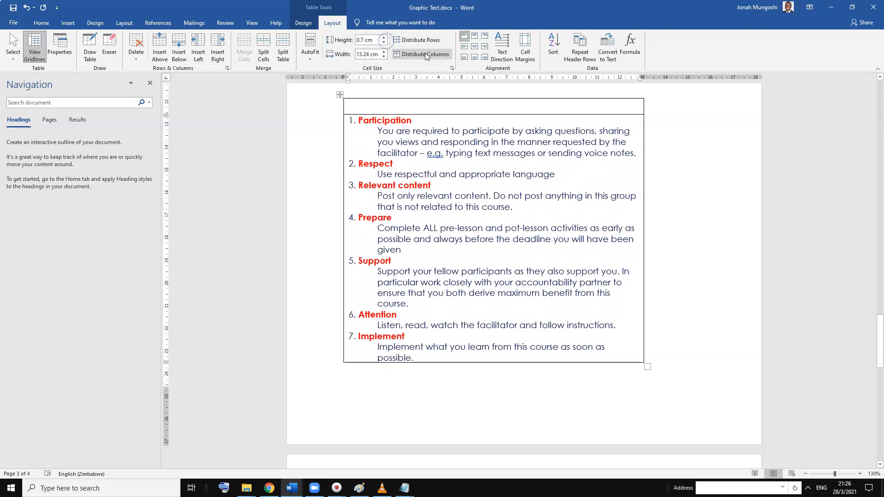
Align the empty top row's content vertically centred at the left and raise its font size to 18
left_click(465, 47)
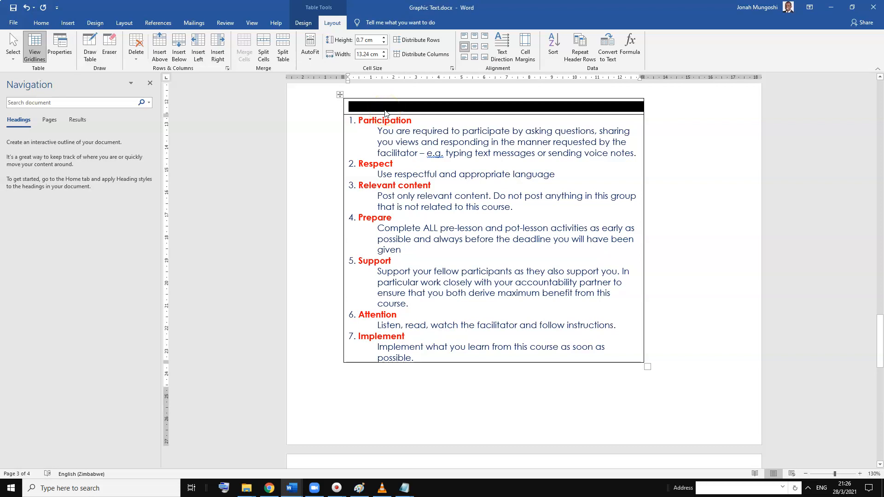
left_click(364, 108)
left_click(463, 49)
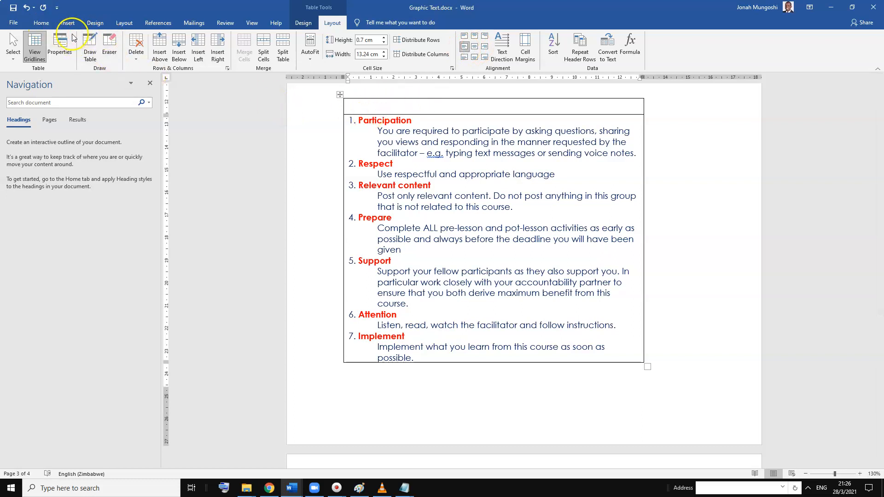
left_click(43, 24)
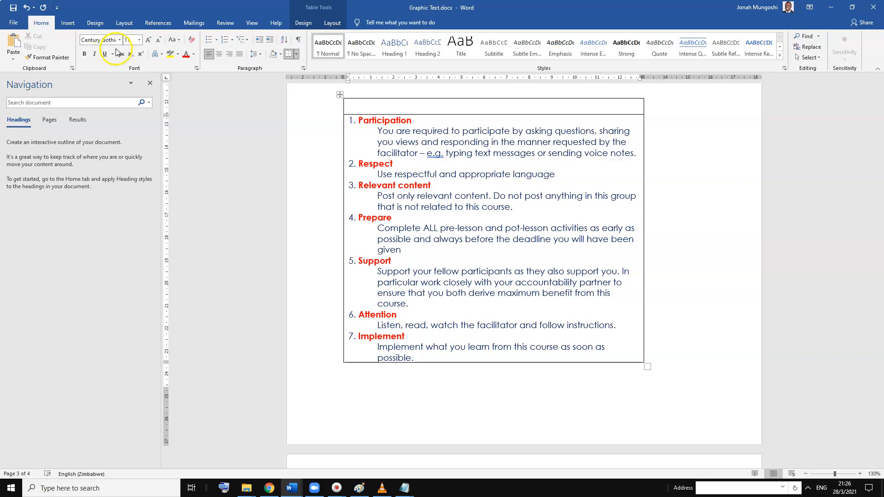
left_click(148, 40)
left_click(149, 40)
left_click(148, 41)
left_click(149, 41)
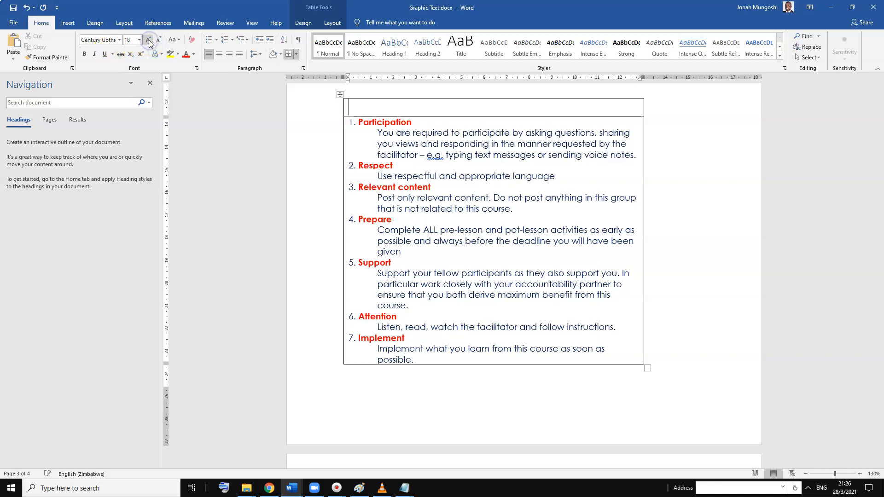
Increase the height of the empty top row to 1.2 cm
left_click(332, 22)
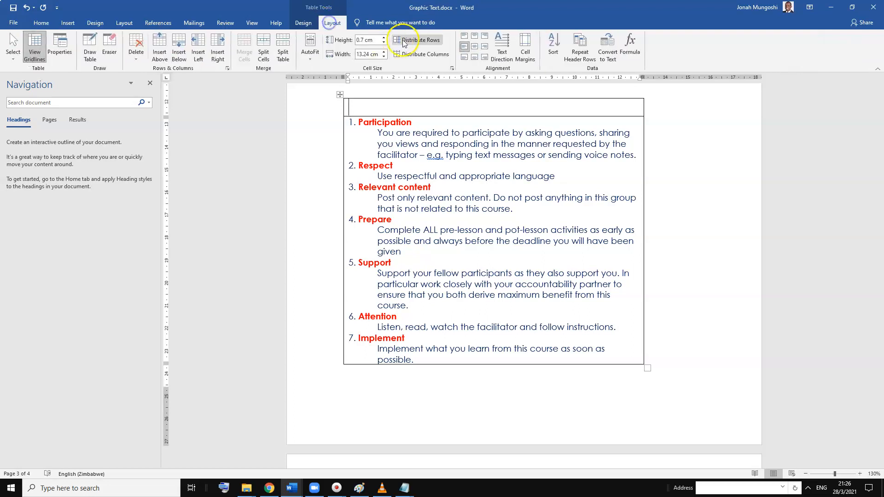
left_click(382, 39)
left_click(382, 39)
left_click(382, 38)
left_click(382, 39)
left_click(382, 39)
Enter the title "GROUND RULES" in the top row of the table
left_click(365, 109)
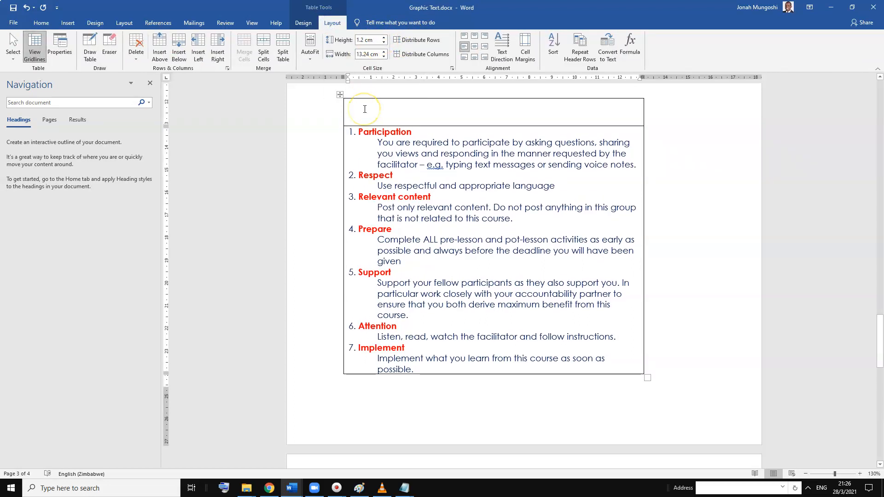
type("GROUNMD")
key("BackSpace")
key("BackSpace")
key("BackSpace")
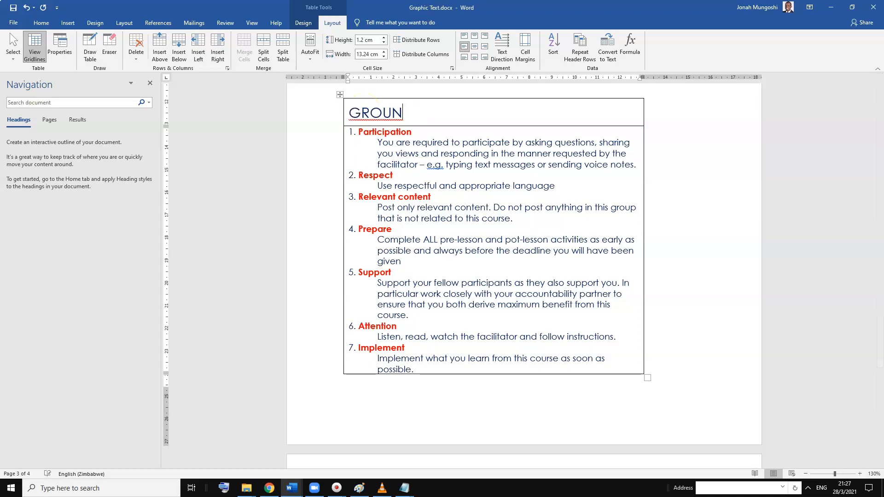
type("D RULES")
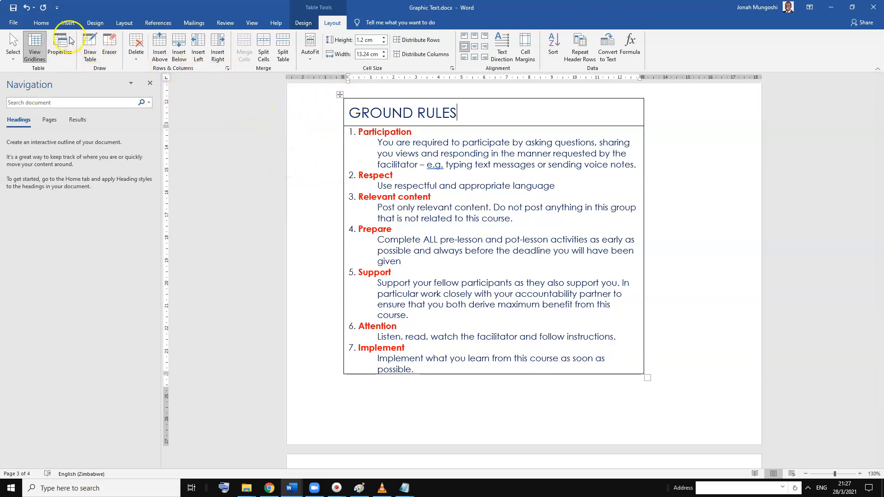
Shade the title row with the lightest blue theme colour and leave the table
left_click(41, 22)
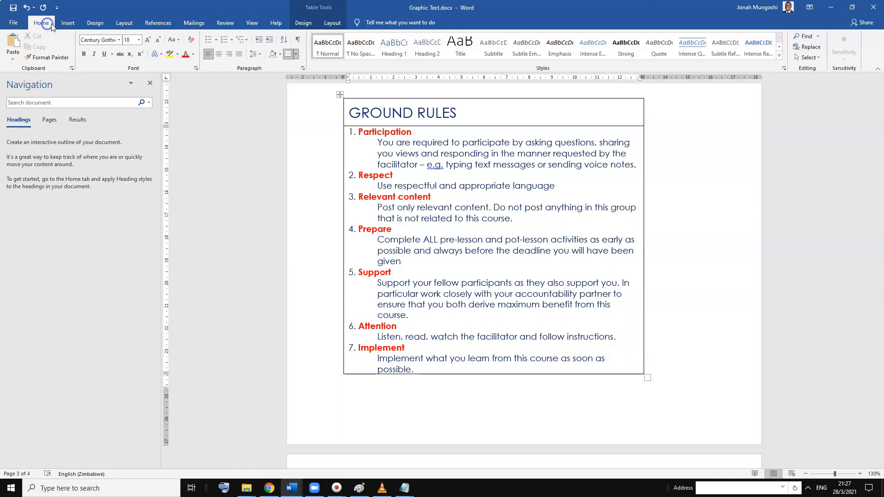
left_click(280, 54)
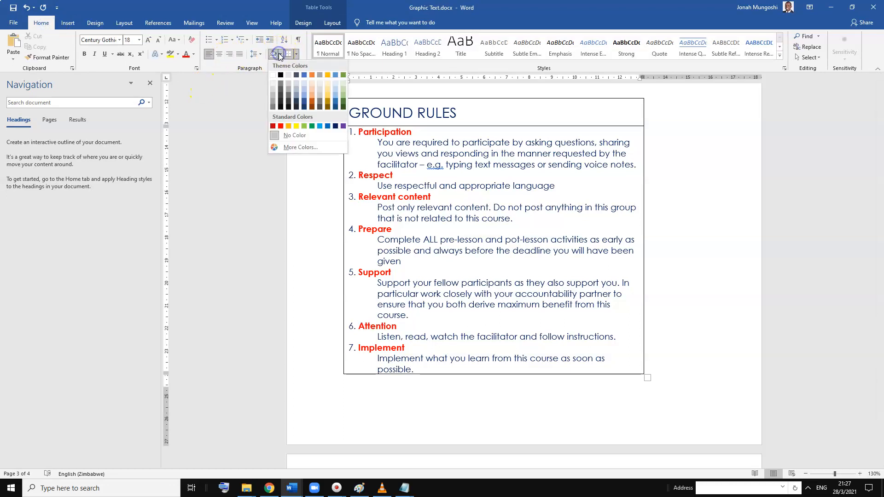
left_click(305, 82)
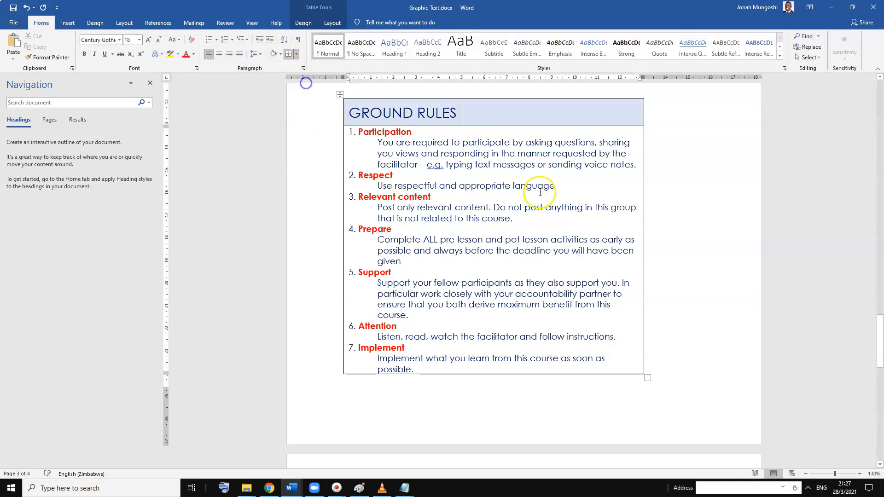
left_click(710, 235)
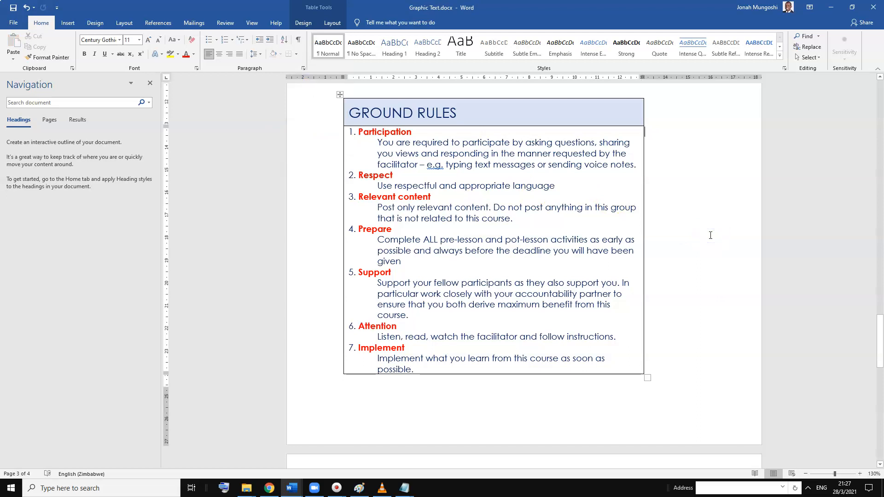
left_click(526, 423)
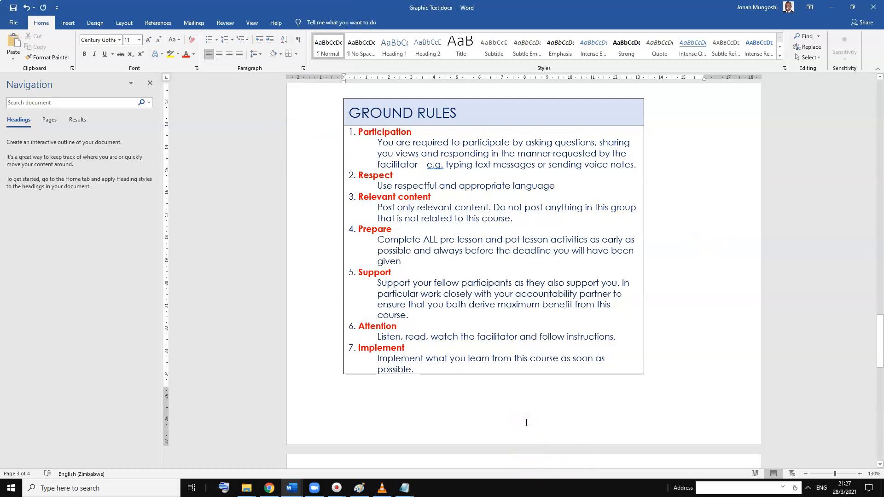
Capture the whole GROUND RULES table with a rectangular screen snip
scroll(526, 414, "down", 3)
left_click(827, 392)
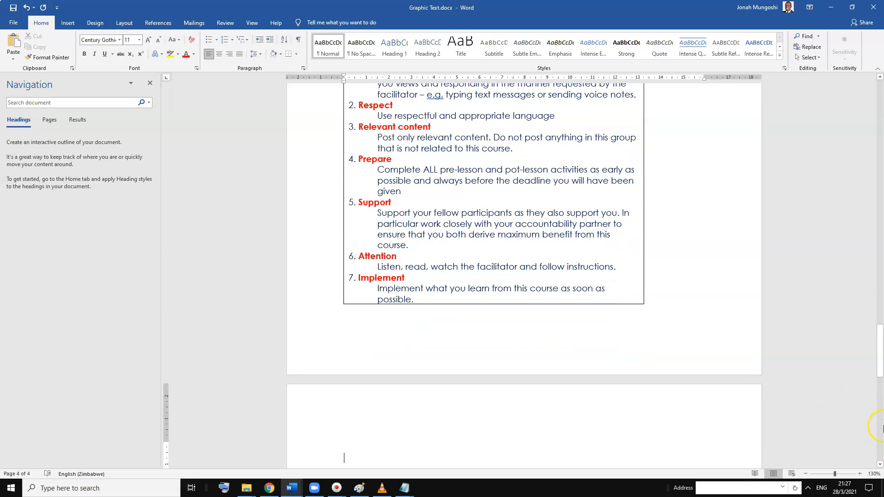
left_click_drag(879, 375, 882, 353)
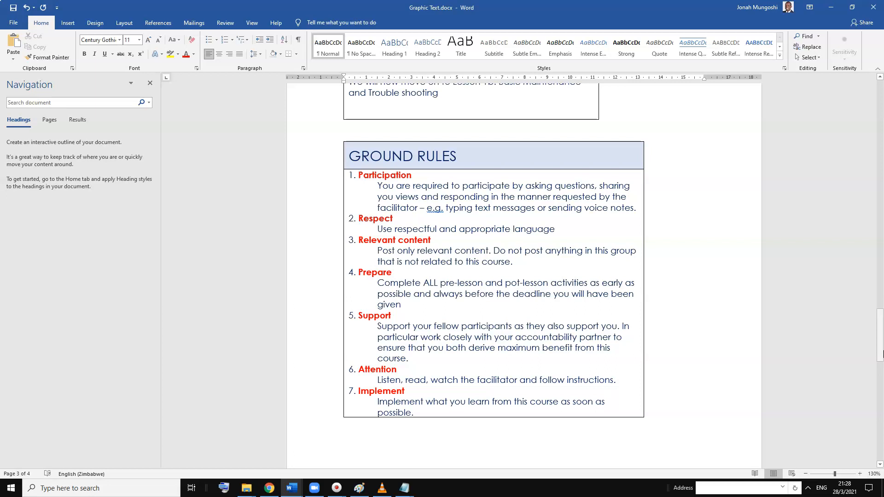
key("super+shift+s")
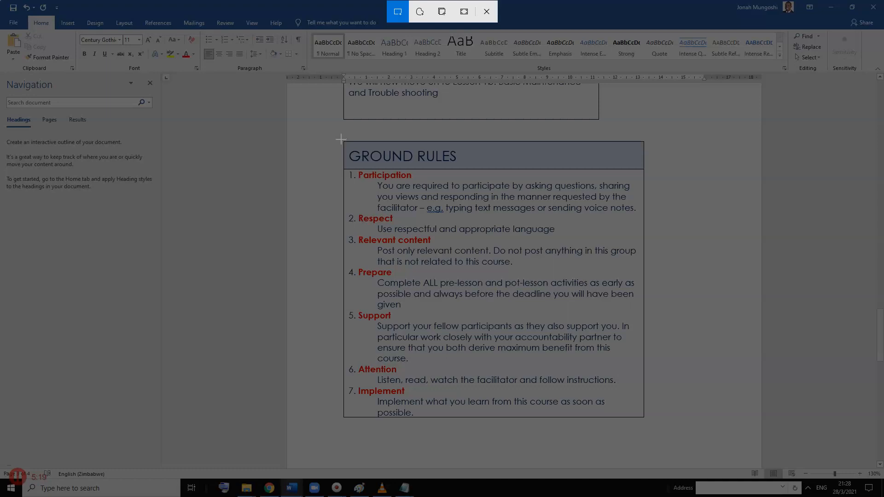
left_click_drag(341, 139, 646, 419)
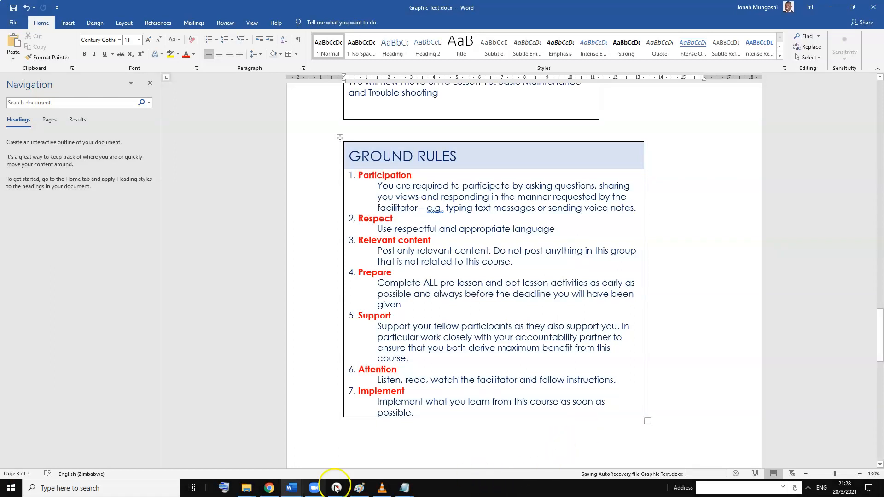
Switch to WhatsApp Web in Chrome and close the enlarged "My First Lesson" picture to return to the chat
left_click(271, 488)
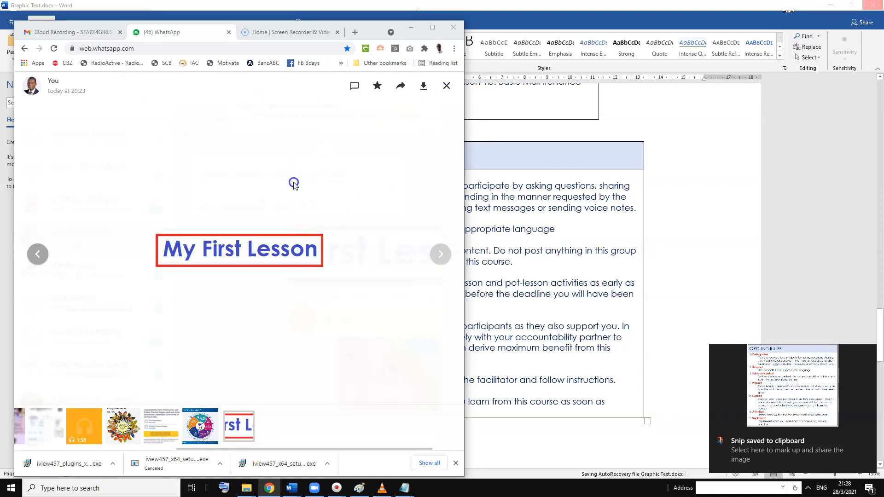
left_click(446, 88)
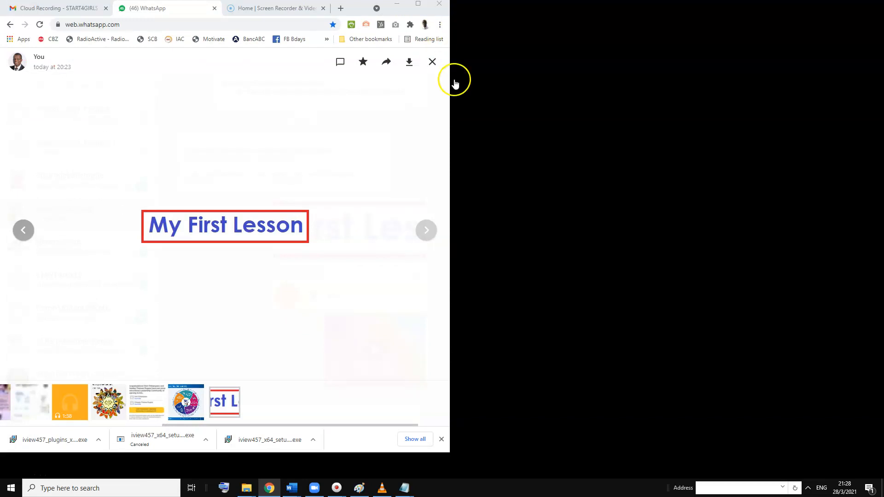
left_click(433, 63)
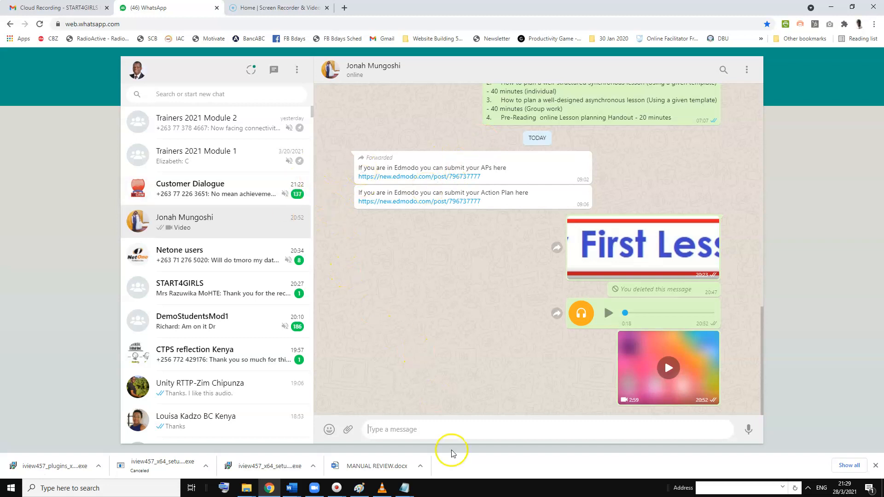
Paste the captured GROUND RULES snip into the open chat and send it without a caption
right_click(407, 431)
right_click(406, 431)
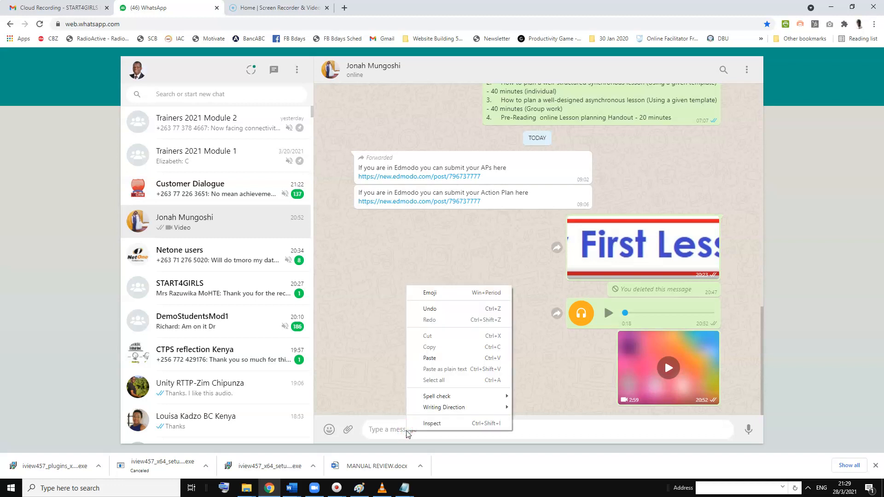
left_click(453, 358)
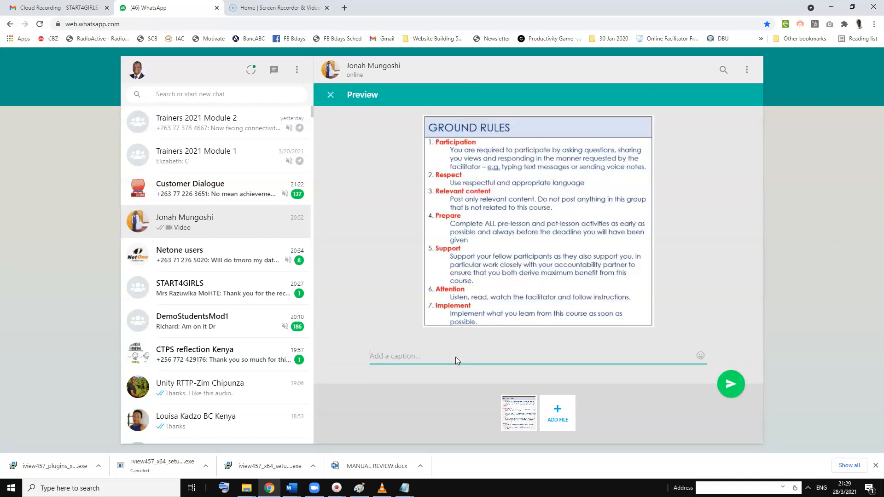
left_click(730, 385)
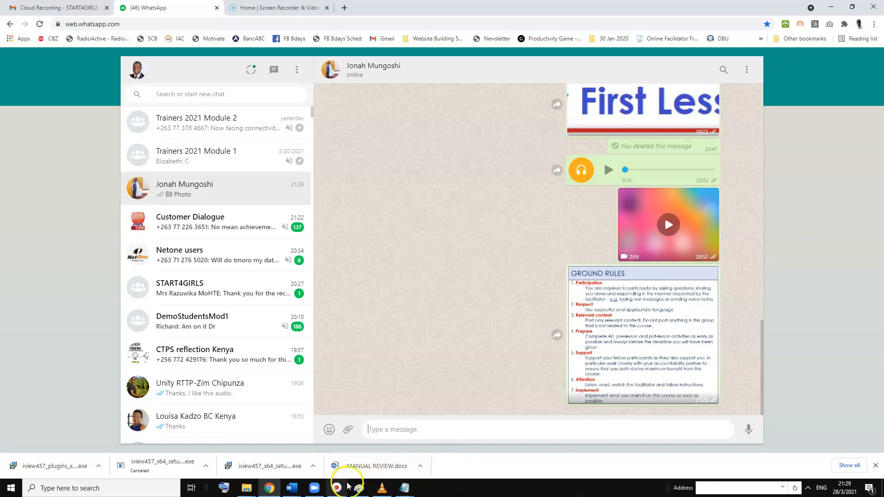
Switch to Paint, start a new picture, paste the GROUND RULES snip and crop the canvas to it
left_click(359, 488)
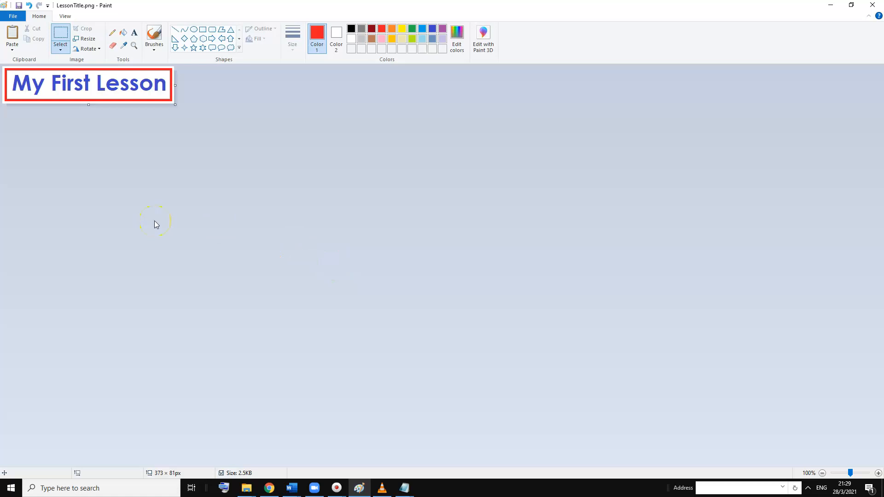
left_click(17, 17)
left_click(25, 32)
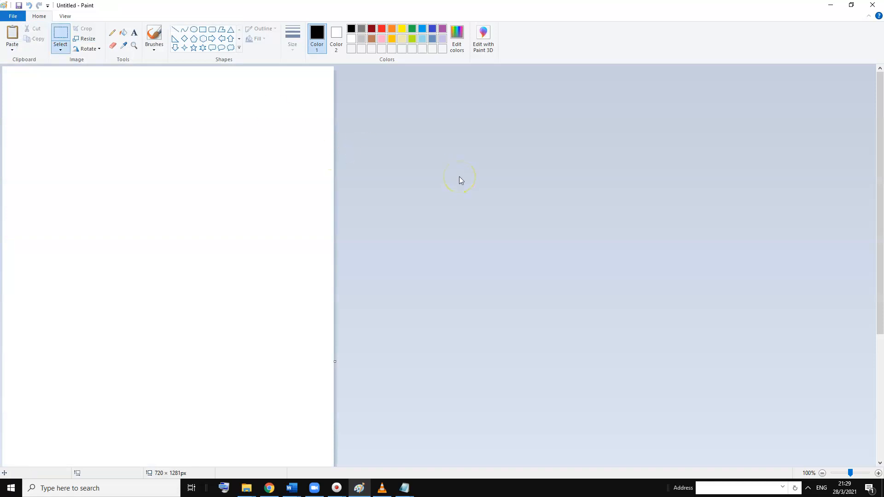
key("ctrl+v")
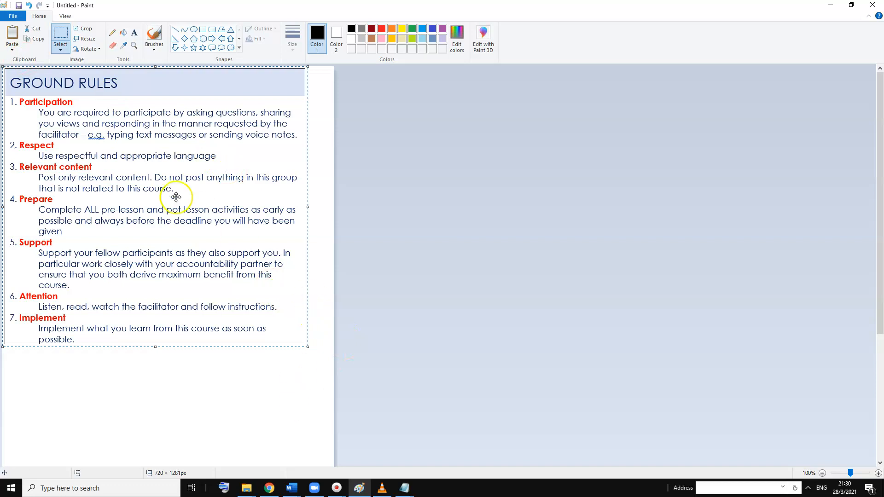
left_click(89, 30)
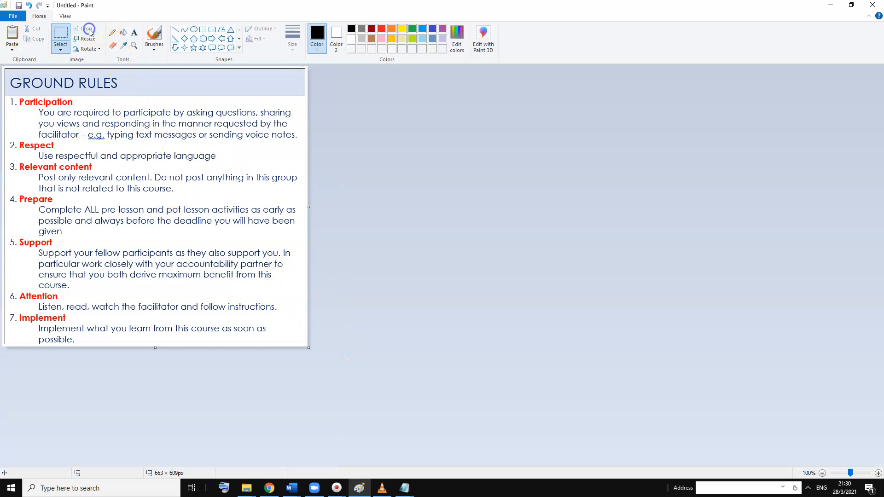
Save the picture as a PNG named GroundRules in the My First Lesson folder
left_click(9, 19)
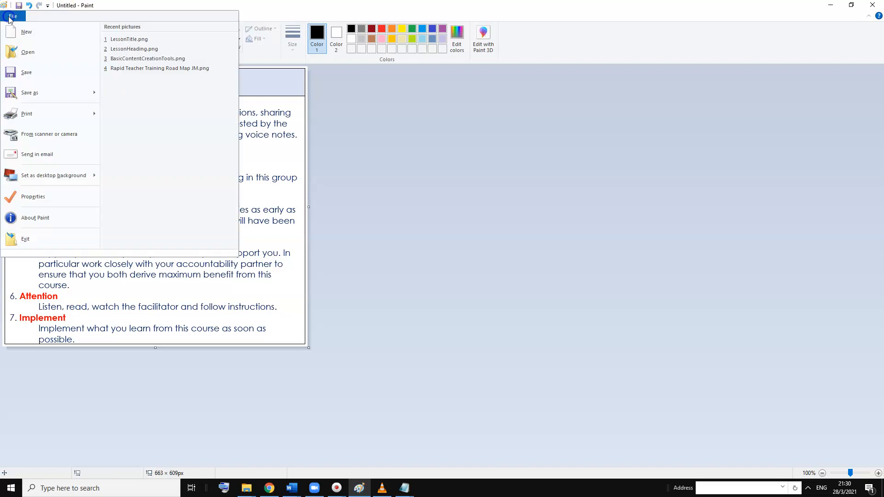
left_click(30, 72)
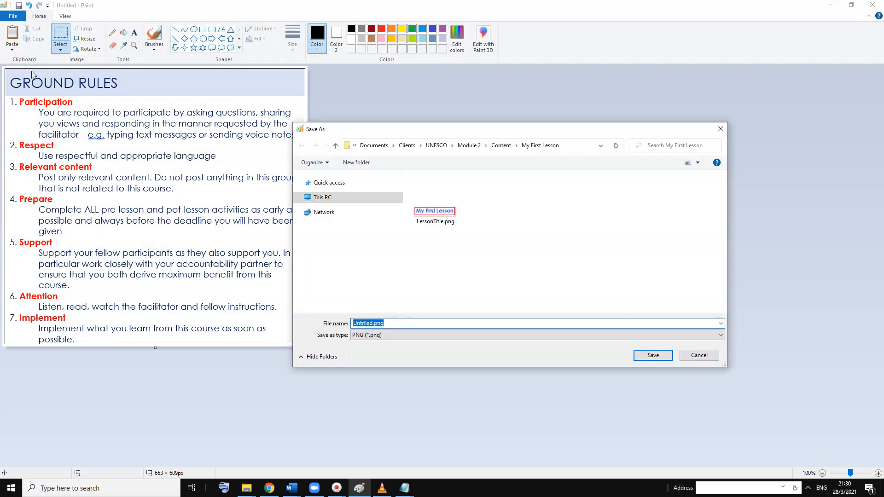
type("gROU")
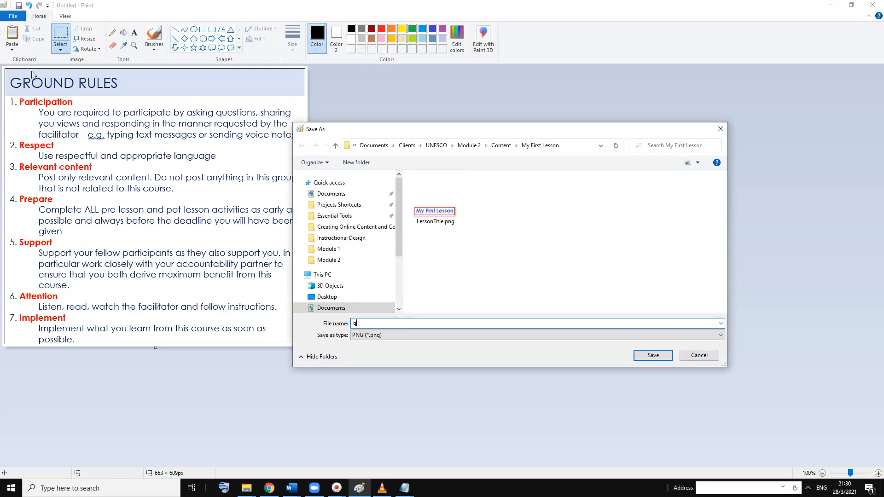
type("NDrULES")
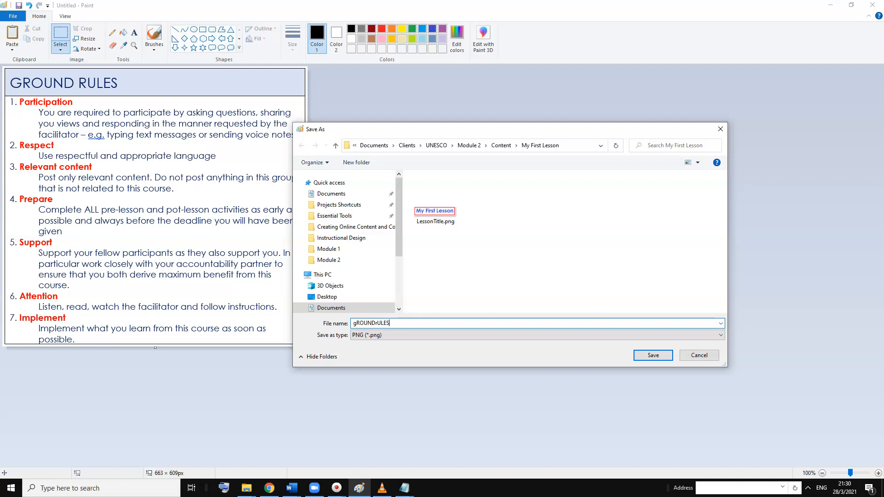
key("BackSpace")
key("BackSpace")
key("BackSpace")
key("BackSpace")
key("BackSpace")
key("BackSpace")
key("BackSpace")
key("BackSpace")
key("BackSpace")
key("BackSpace")
type("GroundRules")
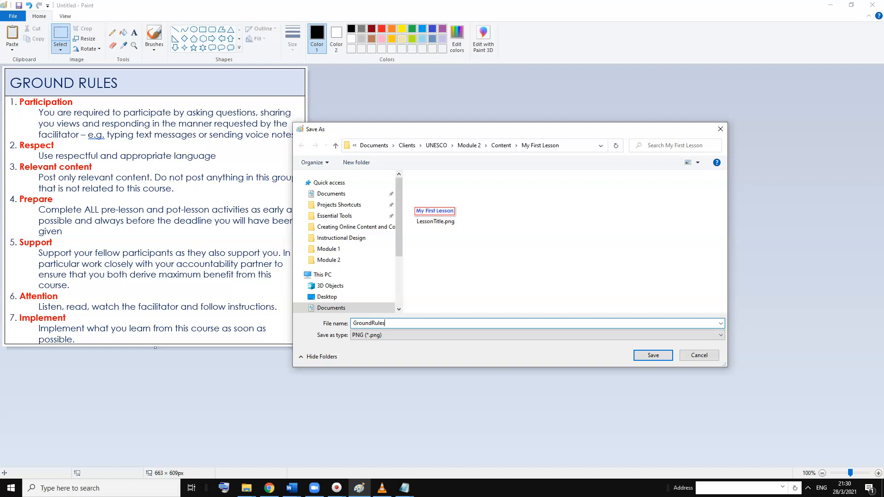
key("Return")
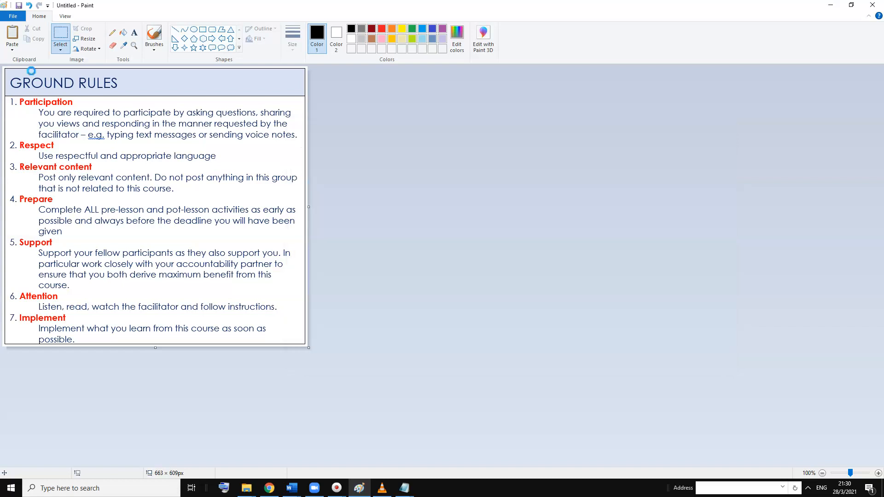
Switch to the My First Lesson folder in File Explorer and select GroundRules.png
mouse_move(246, 488)
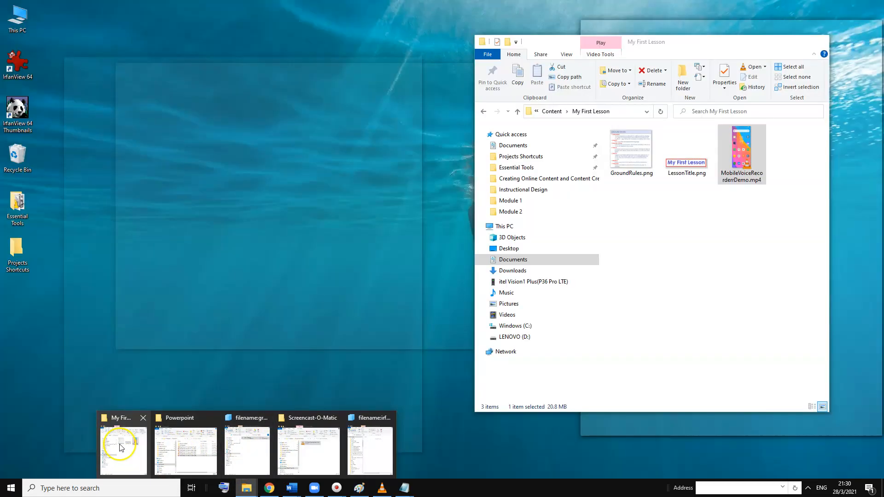
left_click(121, 445)
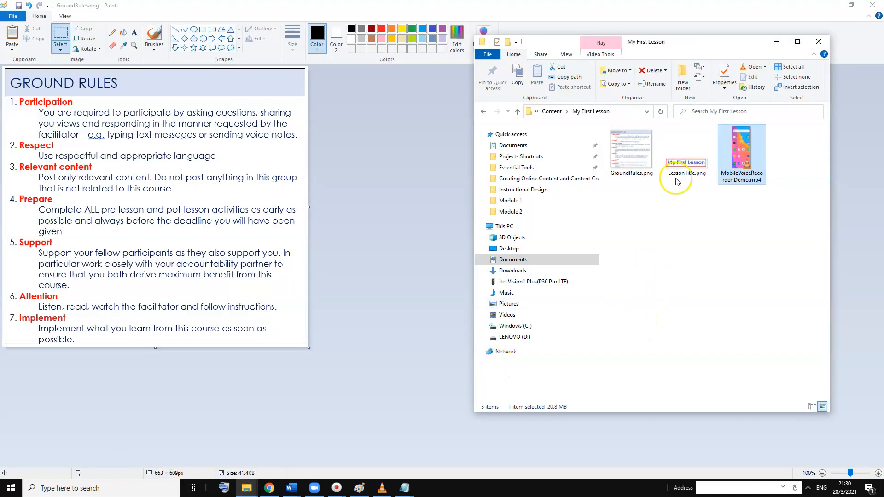
left_click(638, 159)
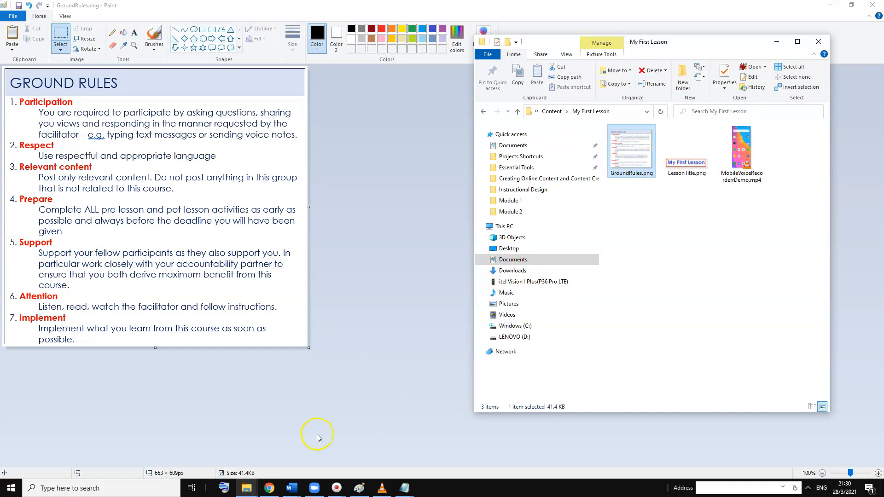
Shrink the WhatsApp browser window beside the folder, attach GroundRules.png from the folder to the chat and send it
left_click(269, 488)
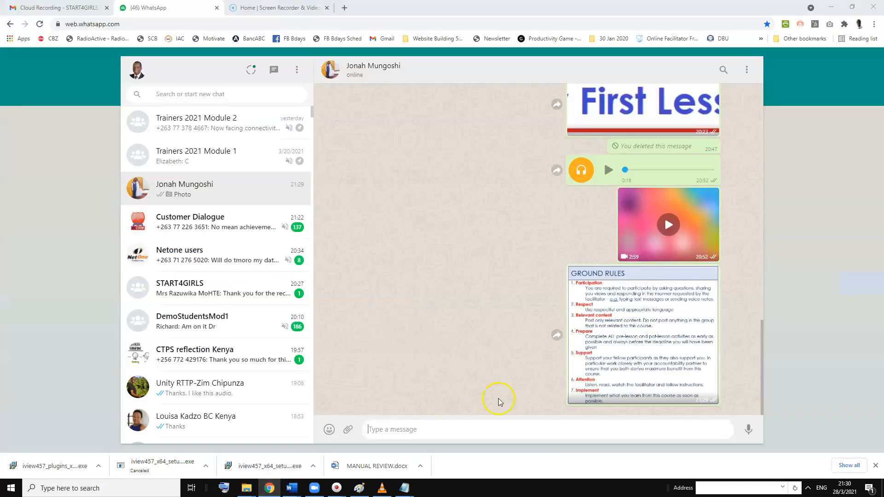
left_click(852, 7)
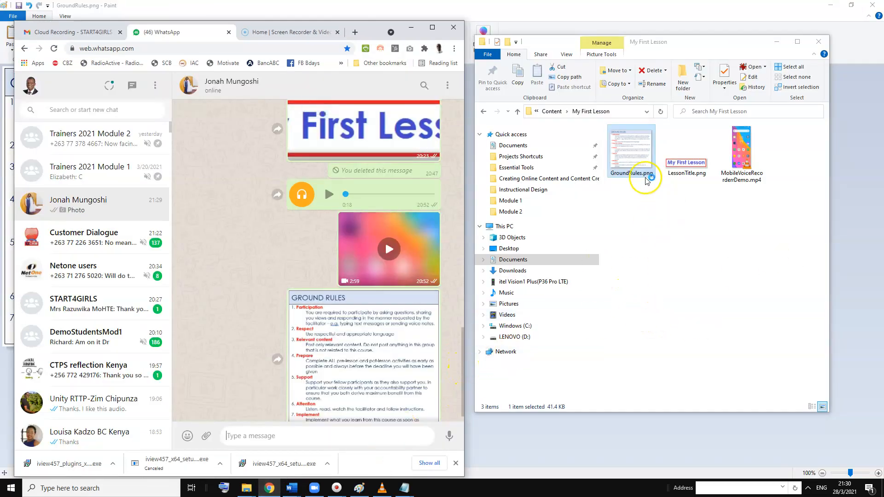
left_click(640, 165)
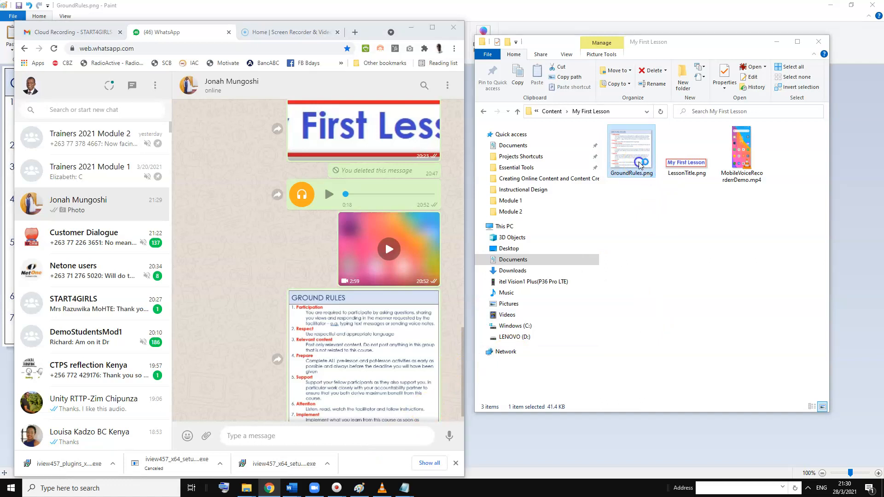
left_click_drag(639, 165, 288, 439)
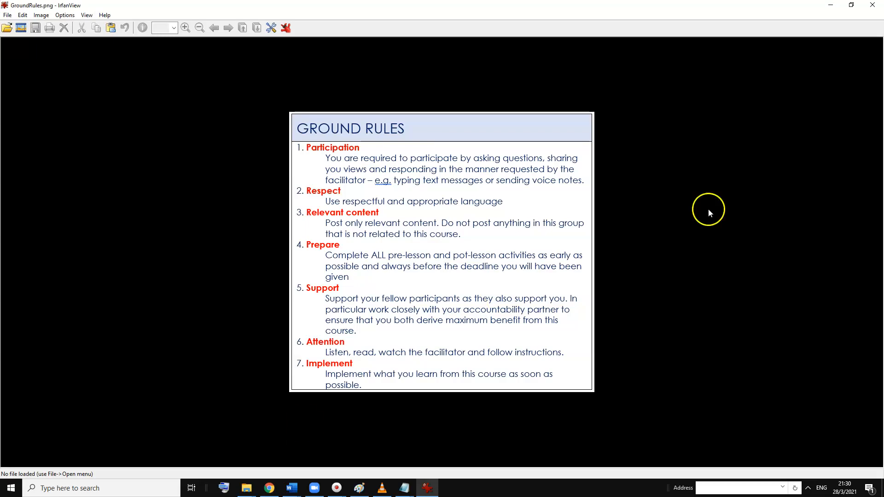
left_click(872, 5)
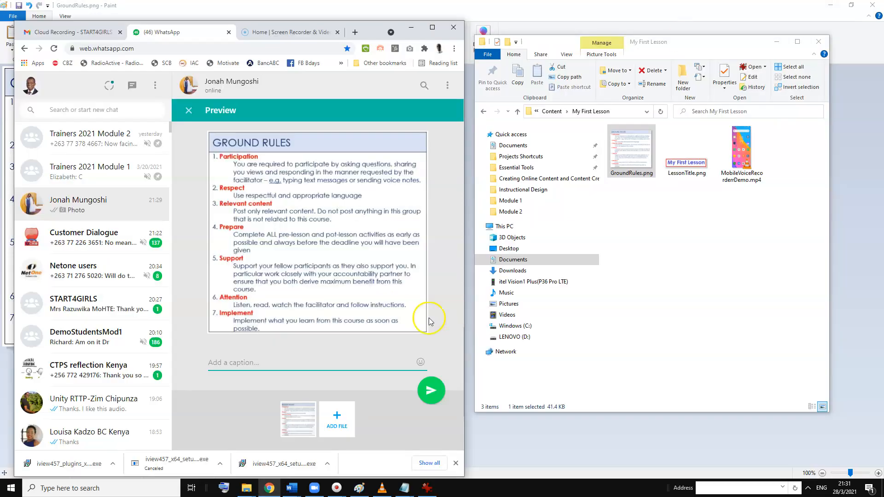
left_click(432, 390)
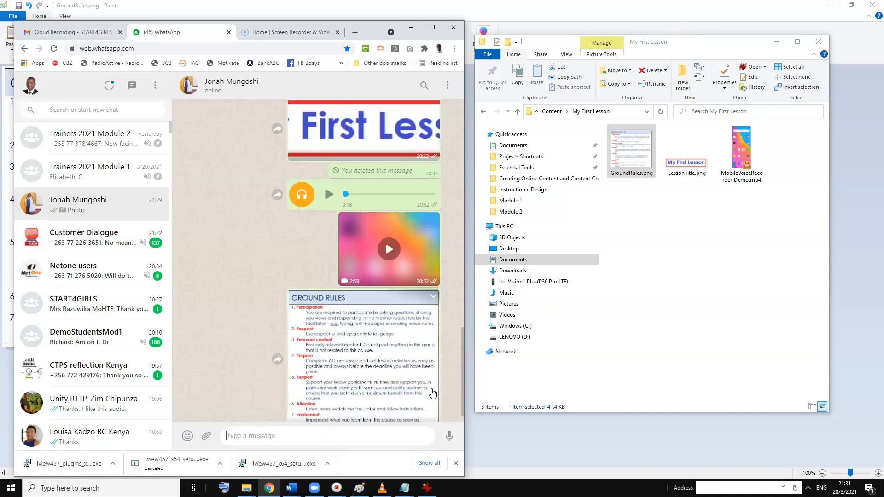